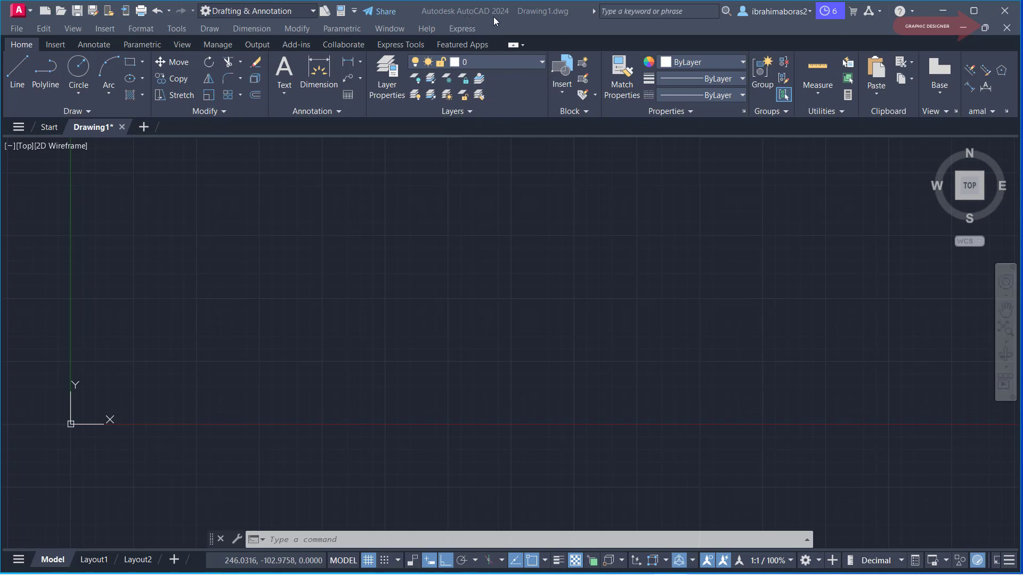
Draw a closed six-corner orthogonal L-shaped polyline mid-drawing and select it.
{"action": "left_click", "coordinate": [326, 267]}
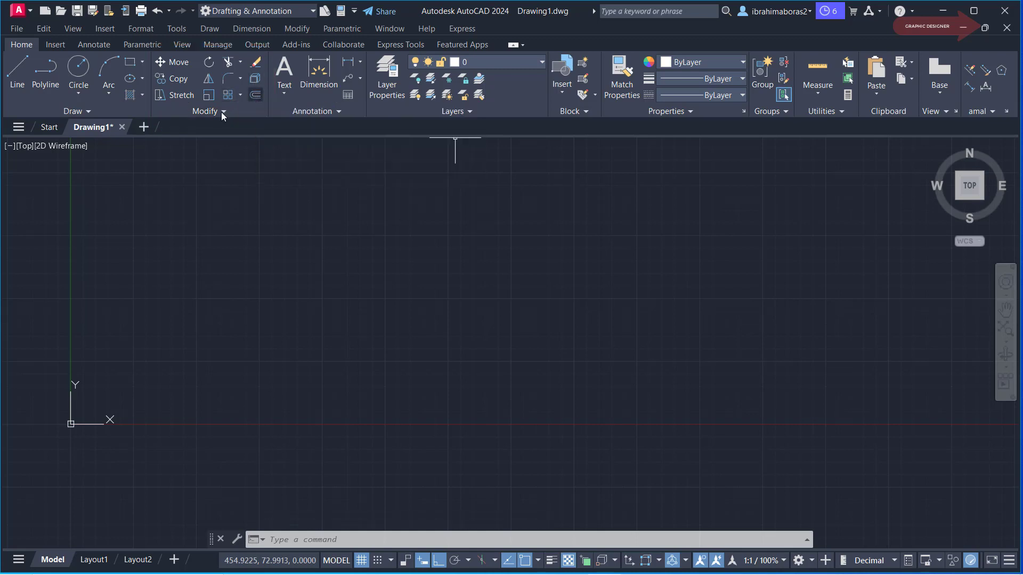
{"action": "middle_click_drag", "start_coordinate": [376, 305], "coordinate": [387, 319]}
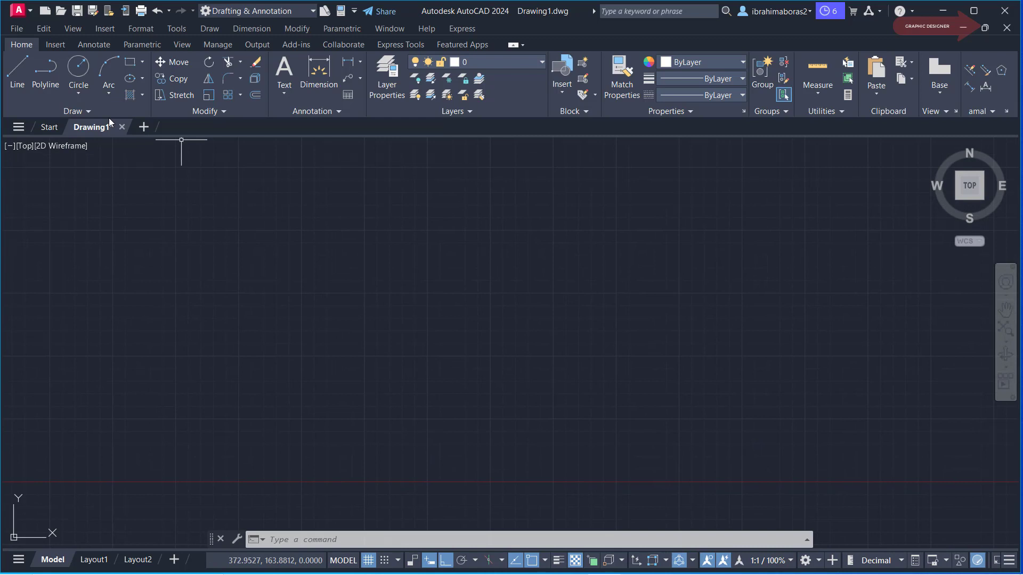
{"action": "left_click", "coordinate": [46, 66]}
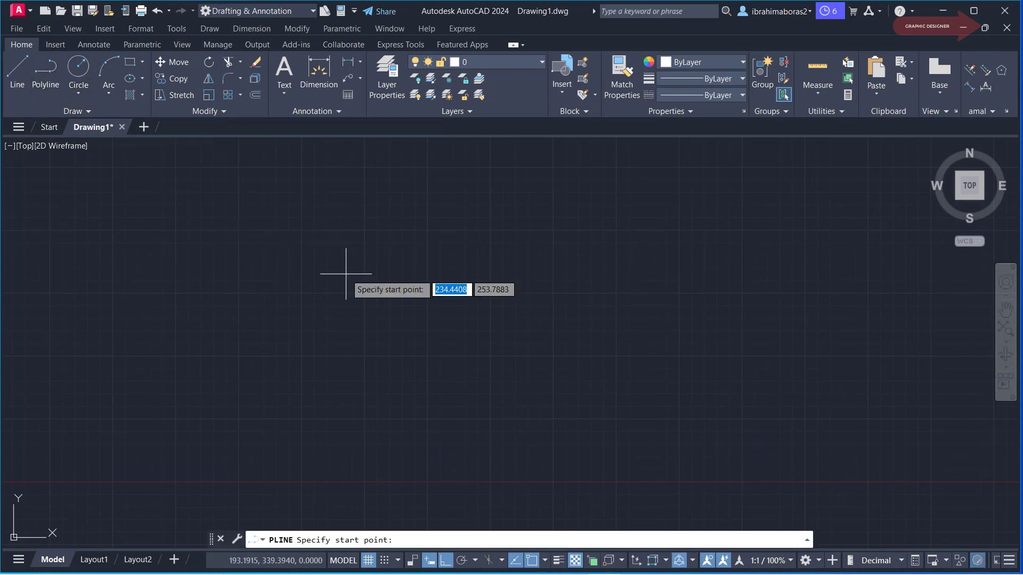
{"action": "left_click", "coordinate": [387, 228]}
{"action": "left_click", "coordinate": [473, 227]}
{"action": "left_click", "coordinate": [474, 372]}
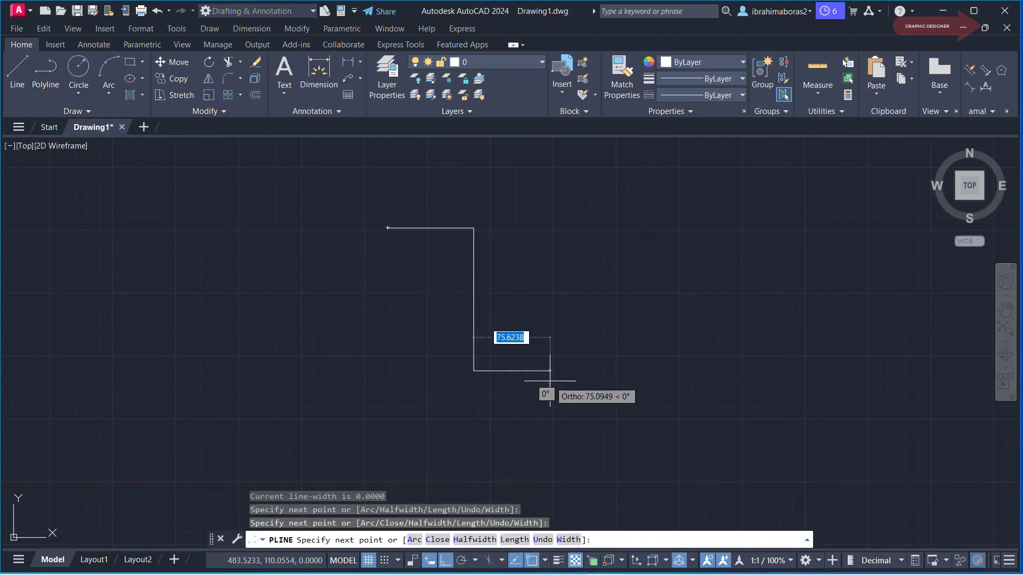
{"action": "left_click", "coordinate": [550, 371]}
{"action": "left_click", "coordinate": [550, 457]}
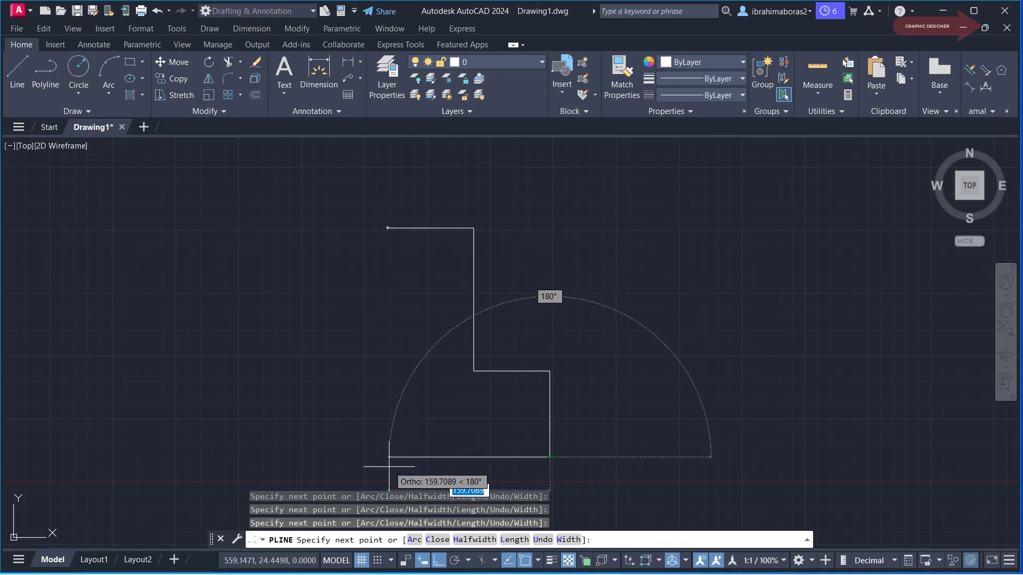
{"action": "left_click", "coordinate": [388, 456]}
{"action": "left_click", "coordinate": [388, 228]}
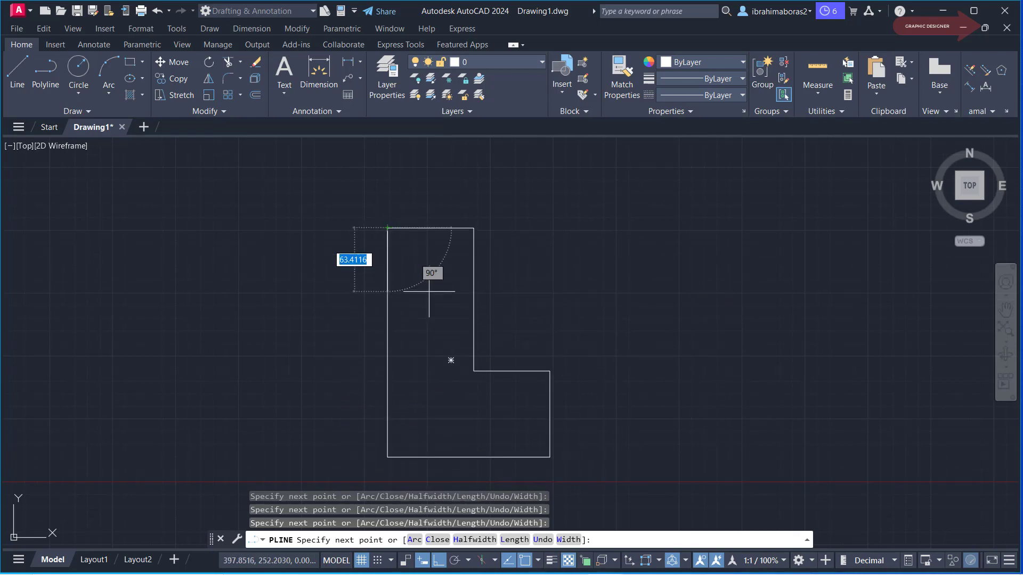
{"action": "right_click", "coordinate": [436, 295]}
{"action": "left_click", "coordinate": [500, 303]}
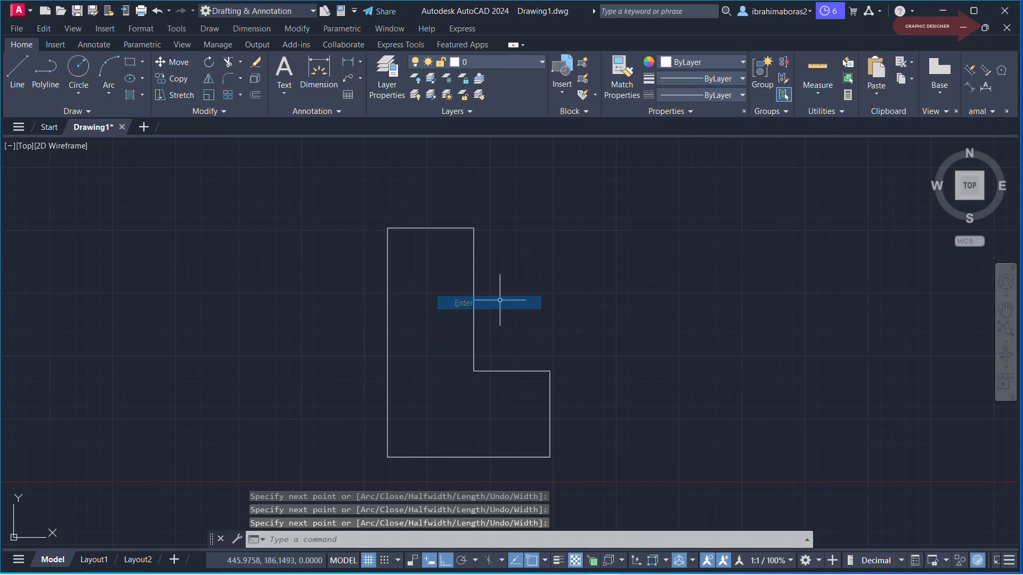
{"action": "left_click", "coordinate": [474, 269]}
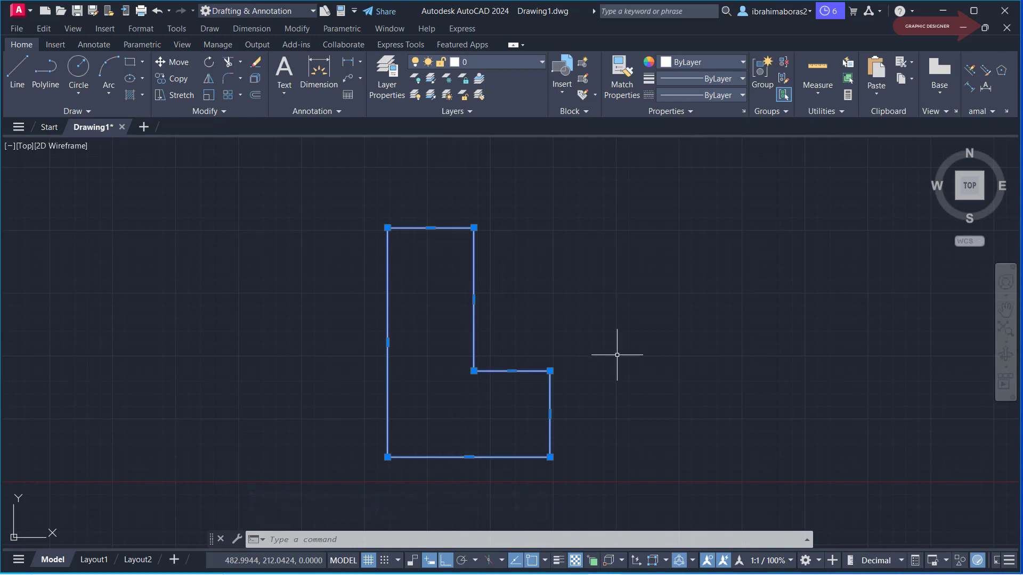
Explode the L-shaped polyline using EXPLODE.
{"action": "key", "text": "Escape"}
{"action": "type", "text": "e"}
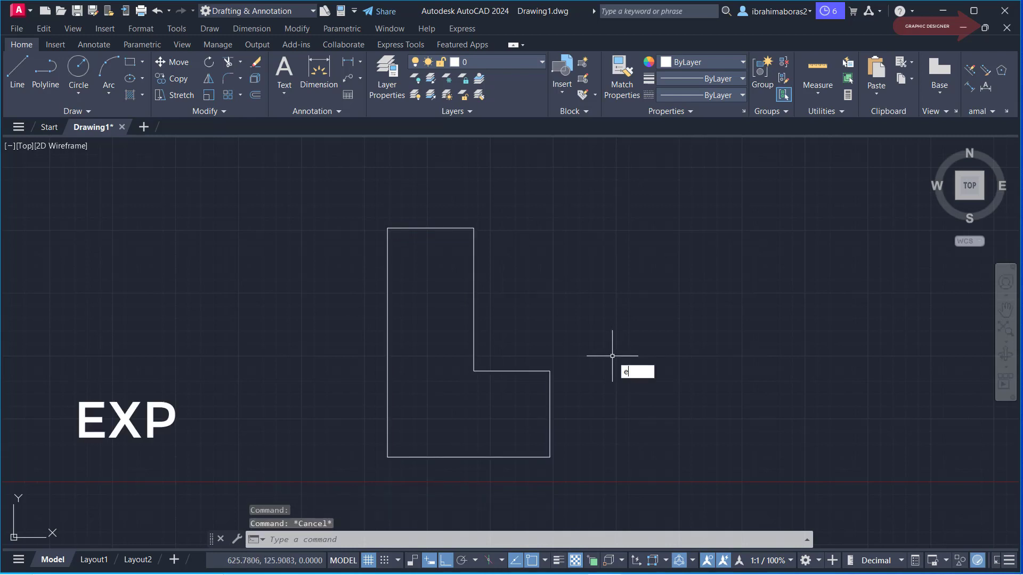
{"action": "type", "text": "xpl"}
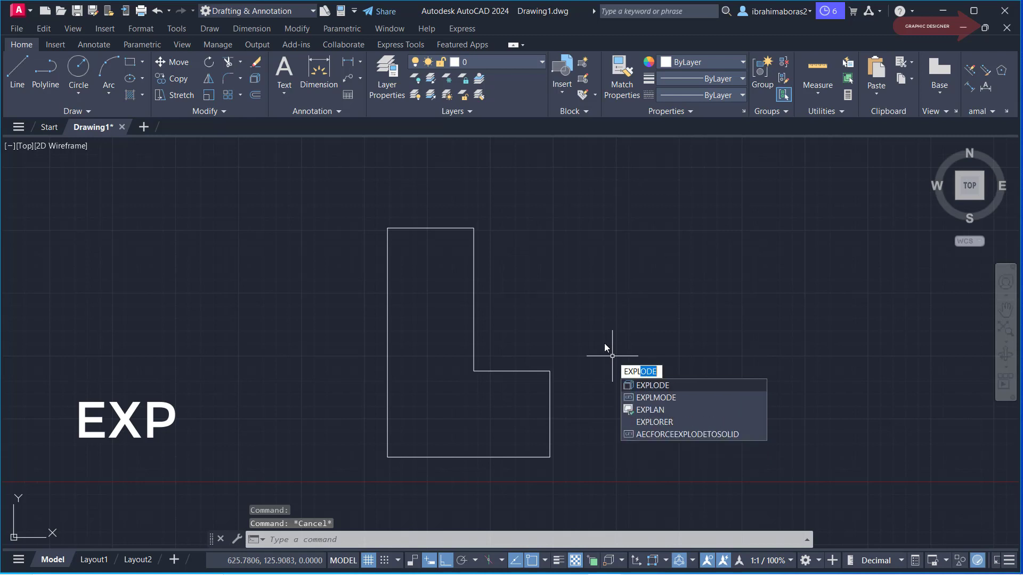
{"action": "type", "text": "o"}
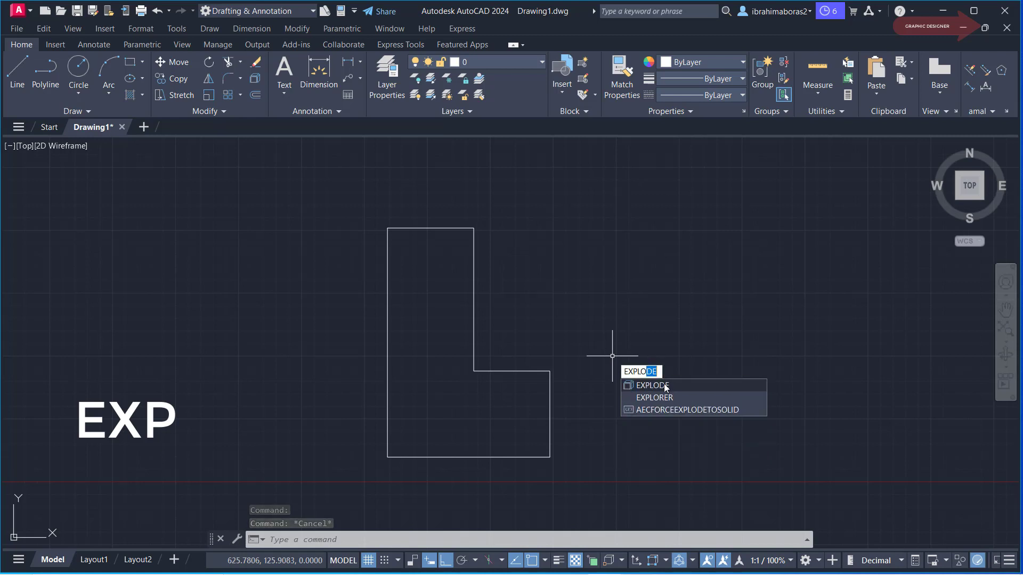
{"action": "left_click", "coordinate": [665, 386]}
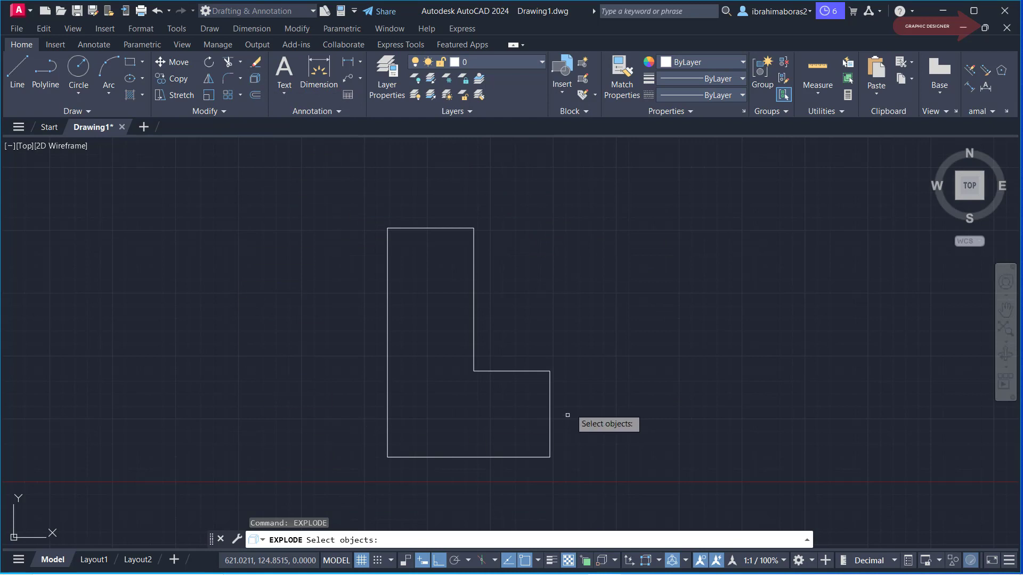
{"action": "left_click", "coordinate": [550, 369]}
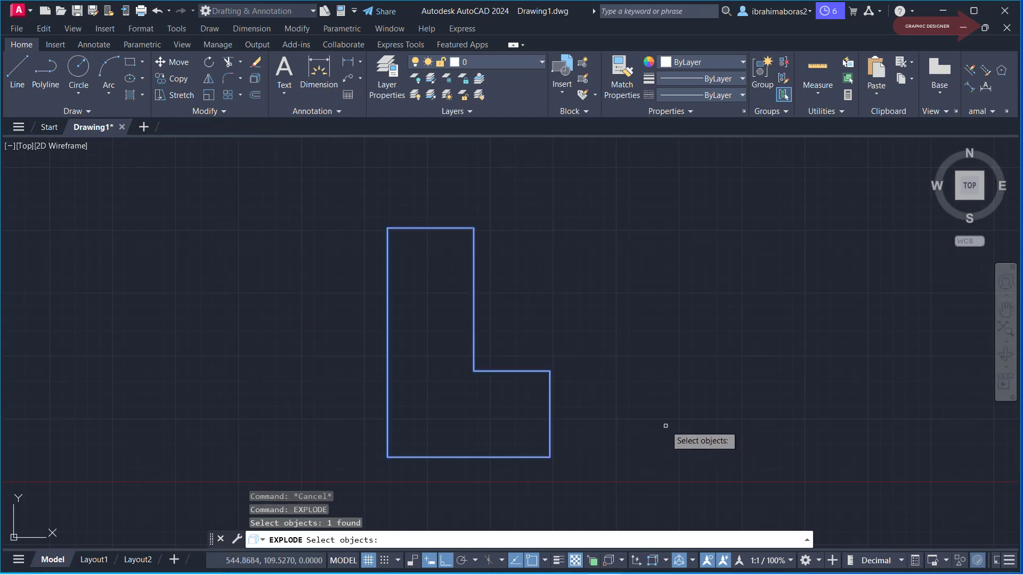
{"action": "key", "text": "Return"}
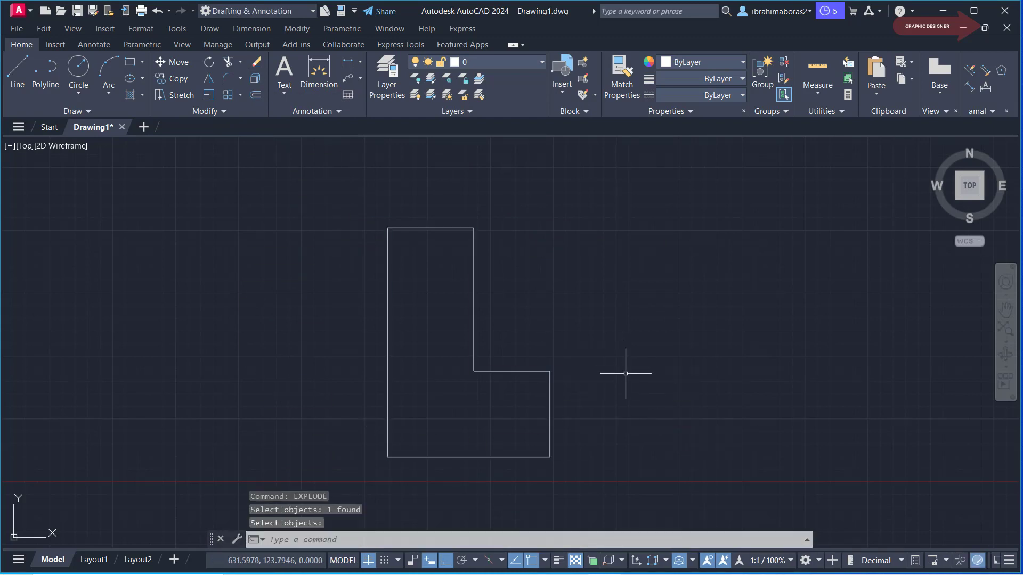
Select the L's edges to confirm they are now separate lines, then clear the selection.
{"action": "left_click", "coordinate": [529, 371]}
{"action": "left_click", "coordinate": [549, 416]}
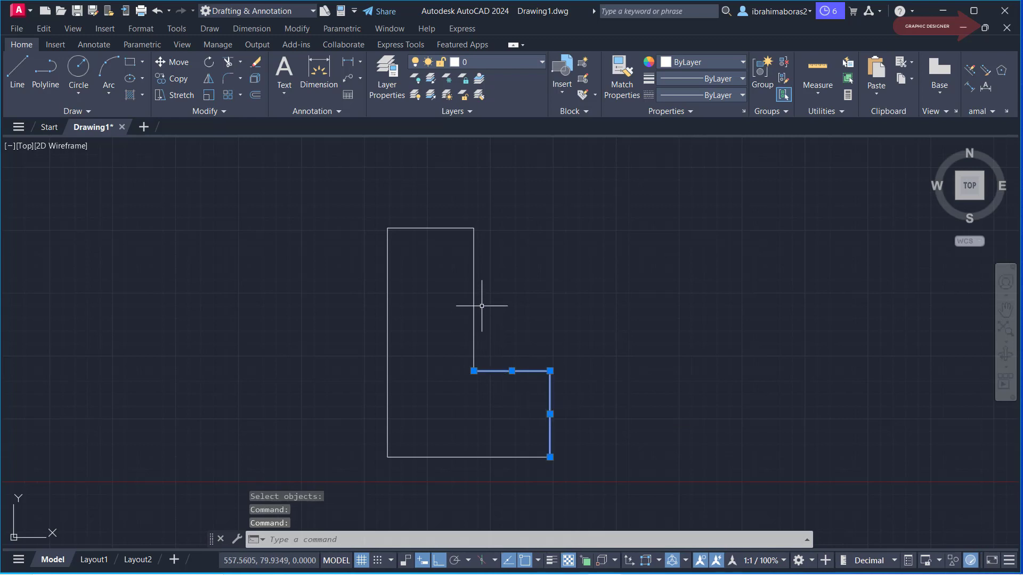
{"action": "left_click", "coordinate": [474, 288]}
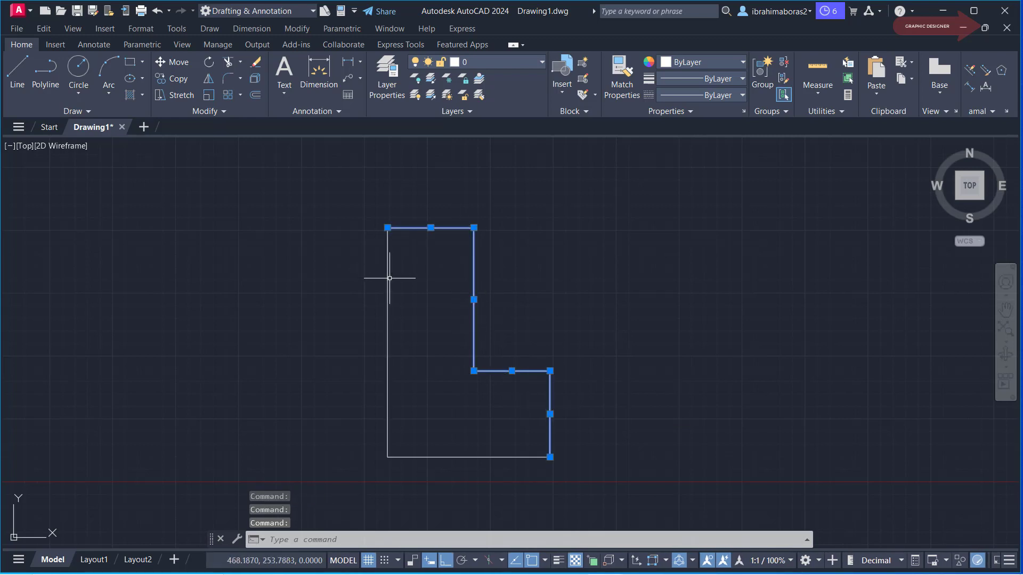
{"action": "left_click", "coordinate": [397, 468]}
{"action": "left_click", "coordinate": [375, 445]}
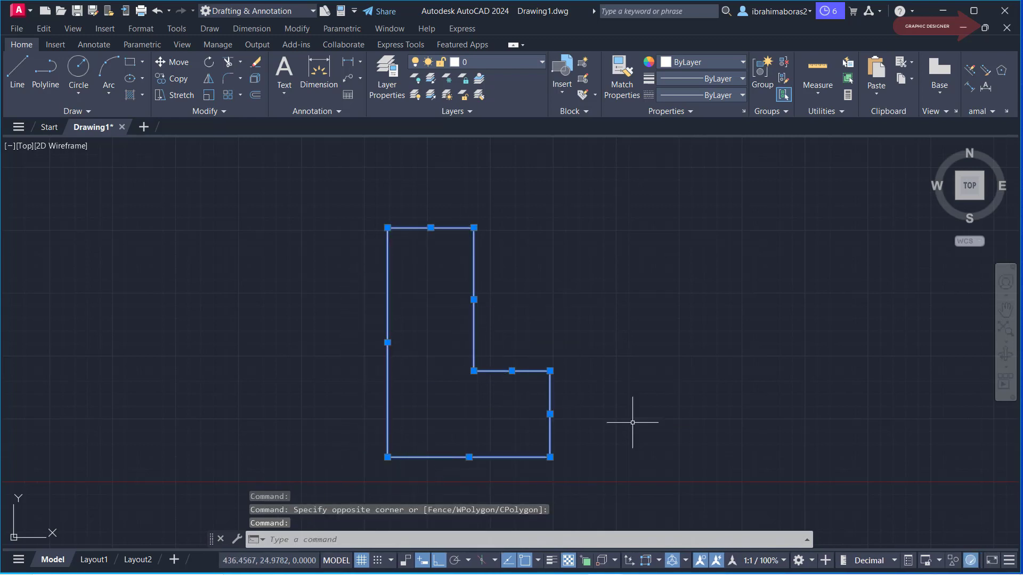
{"action": "key", "text": "Escape"}
{"action": "scroll", "coordinate": [634, 377], "scroll_direction": "down", "scroll_amount": 1}
Draw a horizontal line about 545 units long to the right of the L-shape.
{"action": "scroll", "coordinate": [605, 354], "scroll_direction": "down", "scroll_amount": 2}
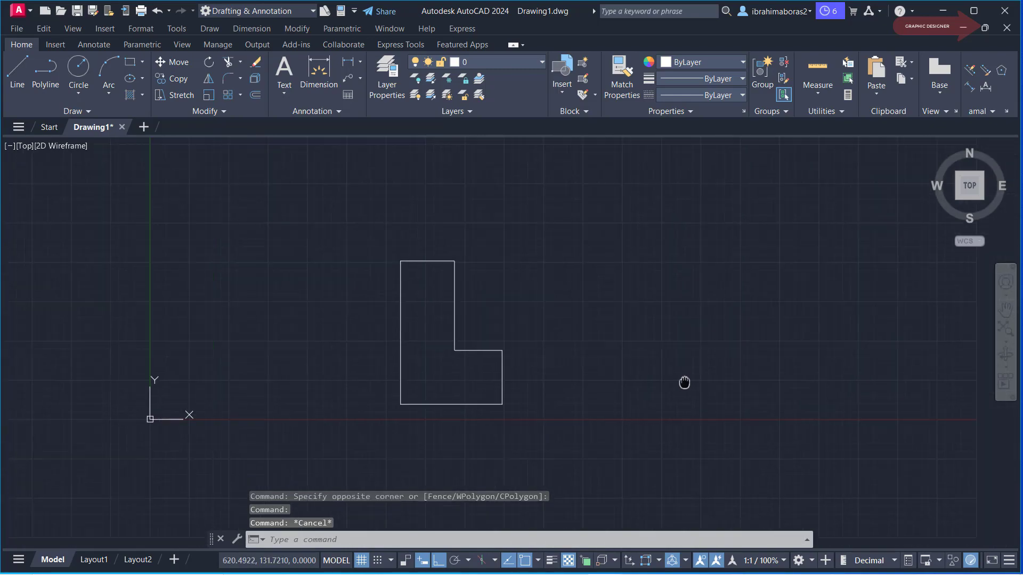
{"action": "middle_click_drag", "start_coordinate": [683, 381], "coordinate": [310, 403]}
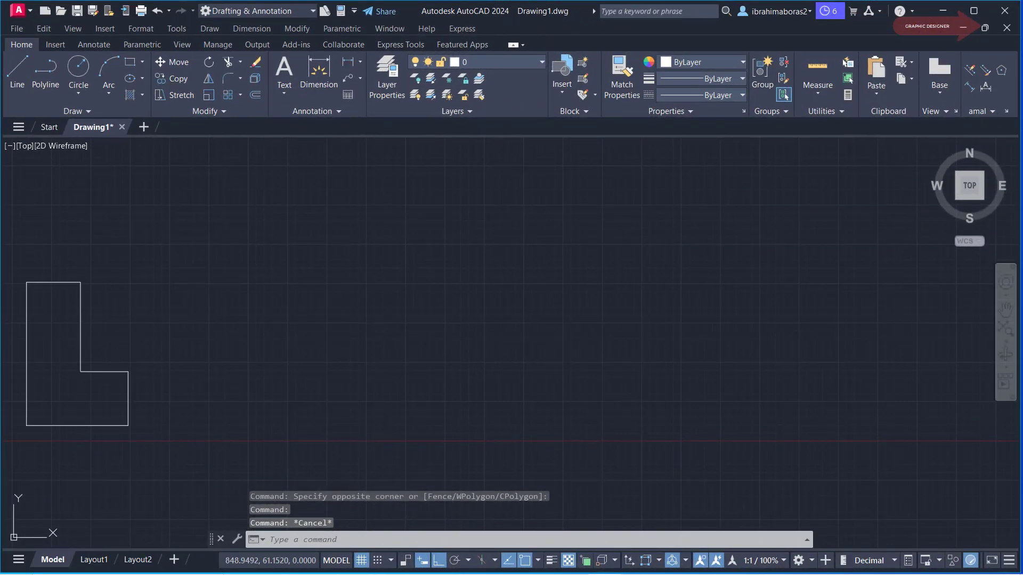
{"action": "type", "text": "l"}
{"action": "key", "text": "Return"}
{"action": "left_click", "coordinate": [403, 338]}
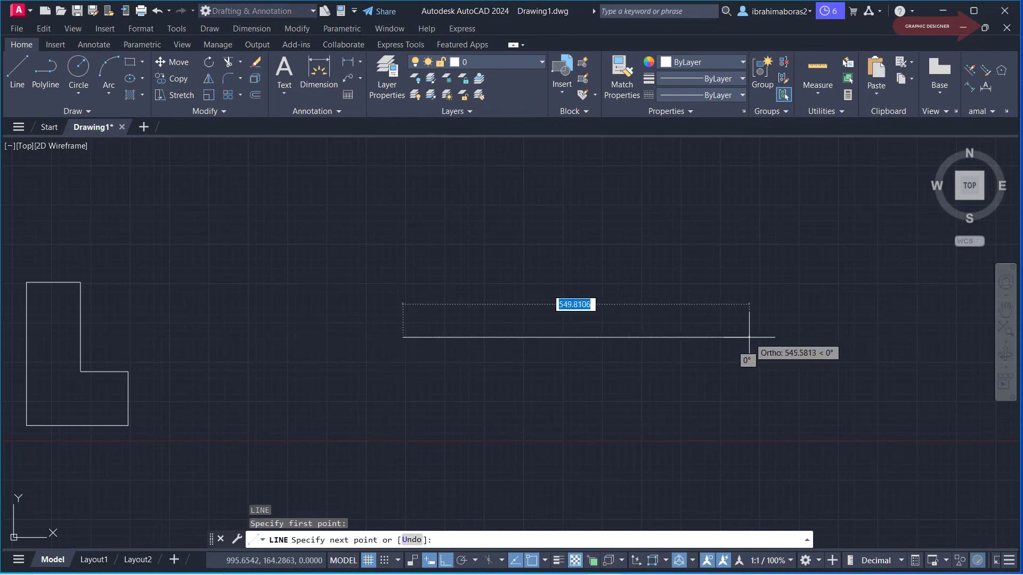
{"action": "left_click", "coordinate": [749, 337]}
{"action": "right_click", "coordinate": [750, 337]}
{"action": "left_click", "coordinate": [770, 347]}
{"action": "type", "text": "o"}
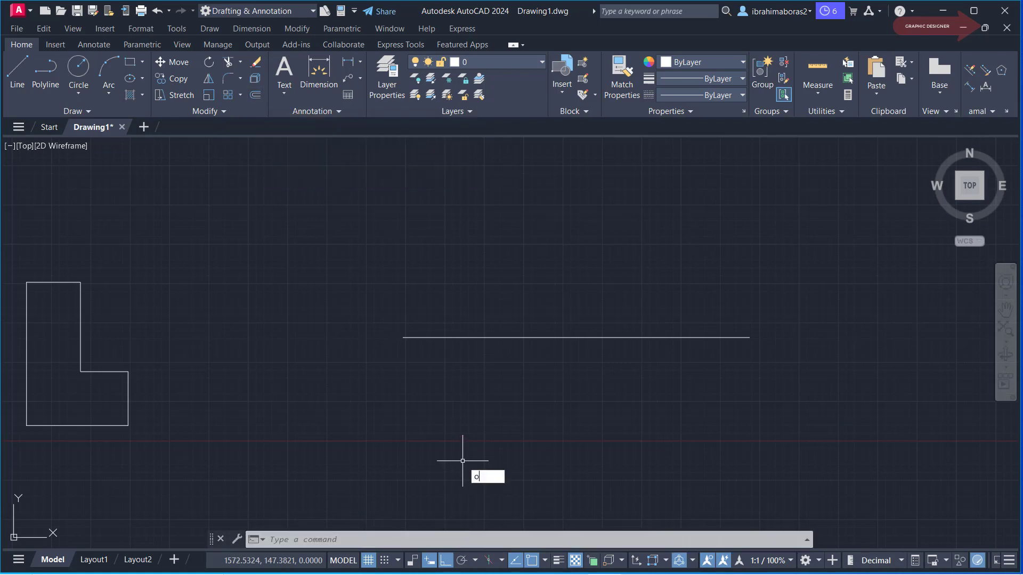
Offset the horizontal line by 5, adding two parallel copies above it.
{"action": "type", "text": "f"}
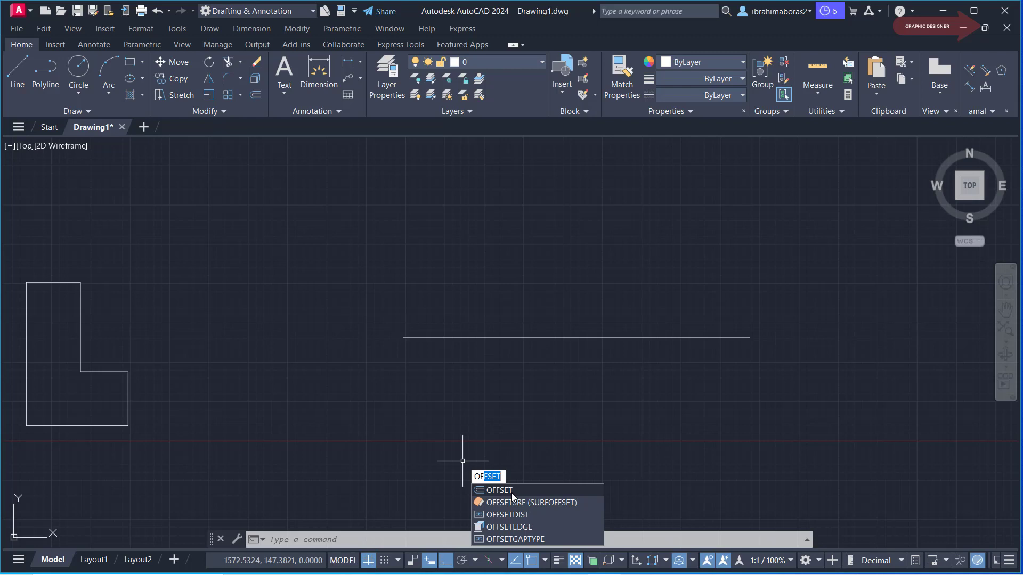
{"action": "left_click", "coordinate": [511, 494]}
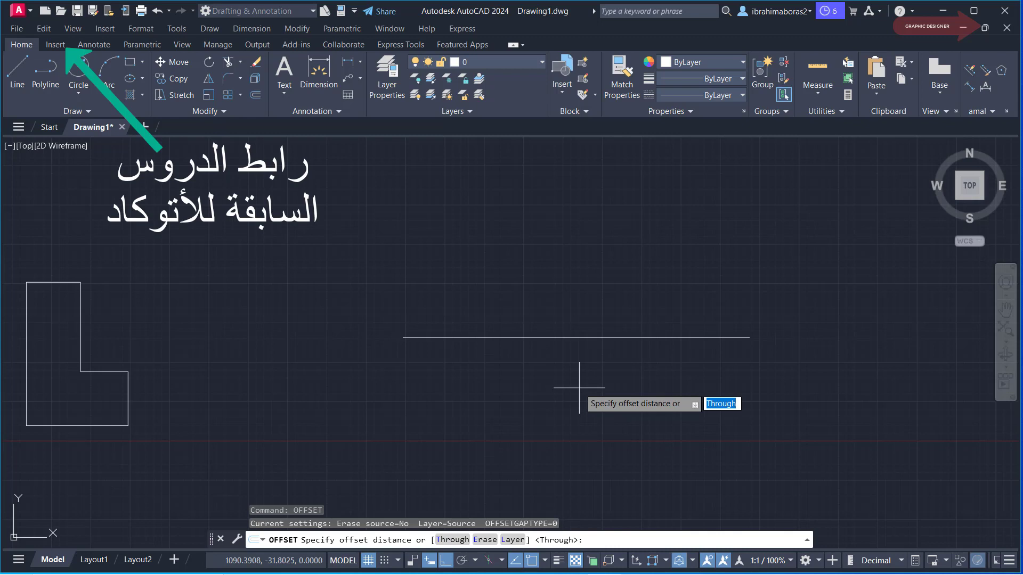
{"action": "key", "text": "Return"}
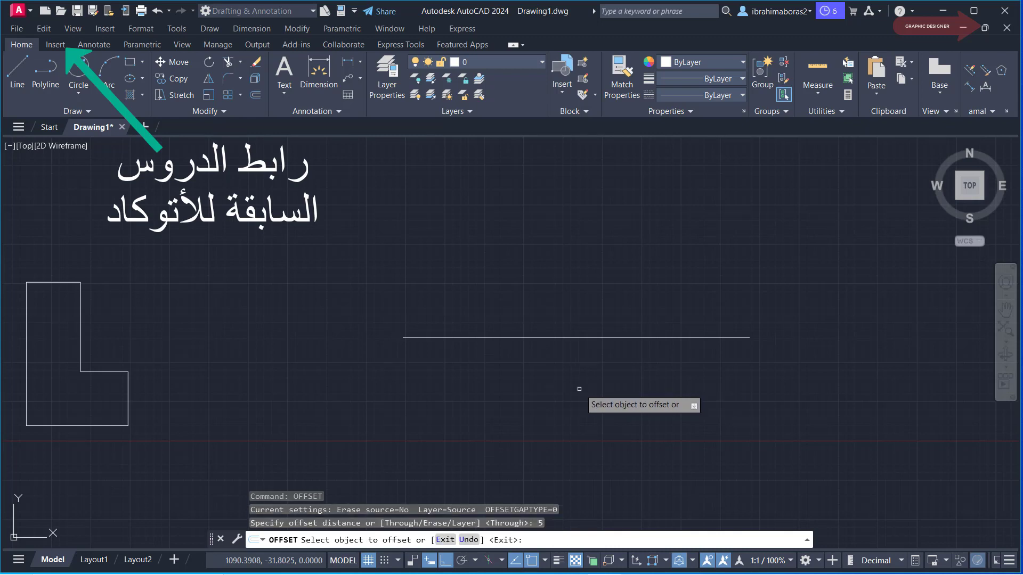
{"action": "left_click", "coordinate": [598, 337]}
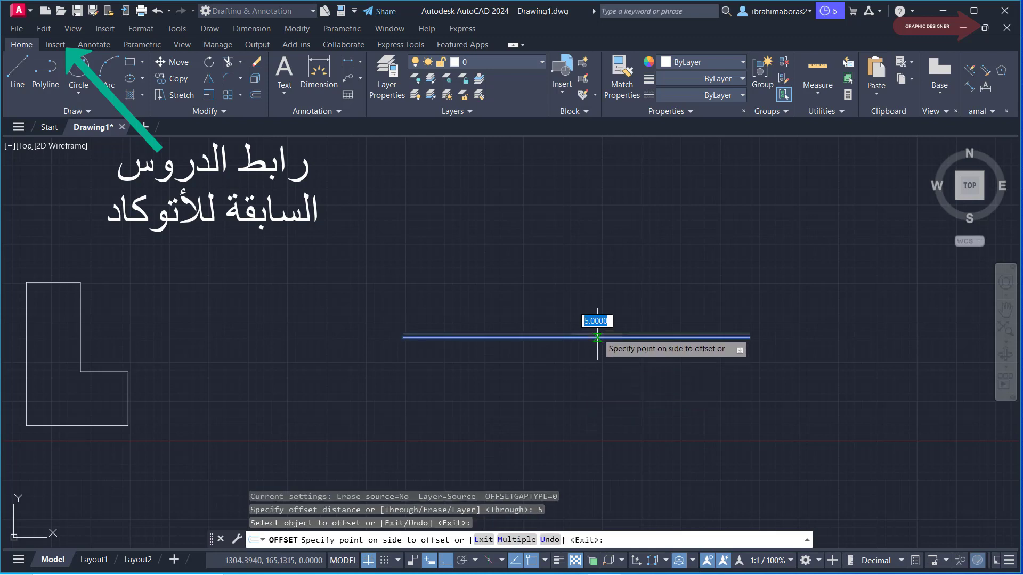
{"action": "left_click", "coordinate": [605, 299]}
{"action": "scroll", "coordinate": [741, 341], "scroll_direction": "up", "scroll_amount": 4}
{"action": "scroll", "coordinate": [693, 368], "scroll_direction": "down", "scroll_amount": 3}
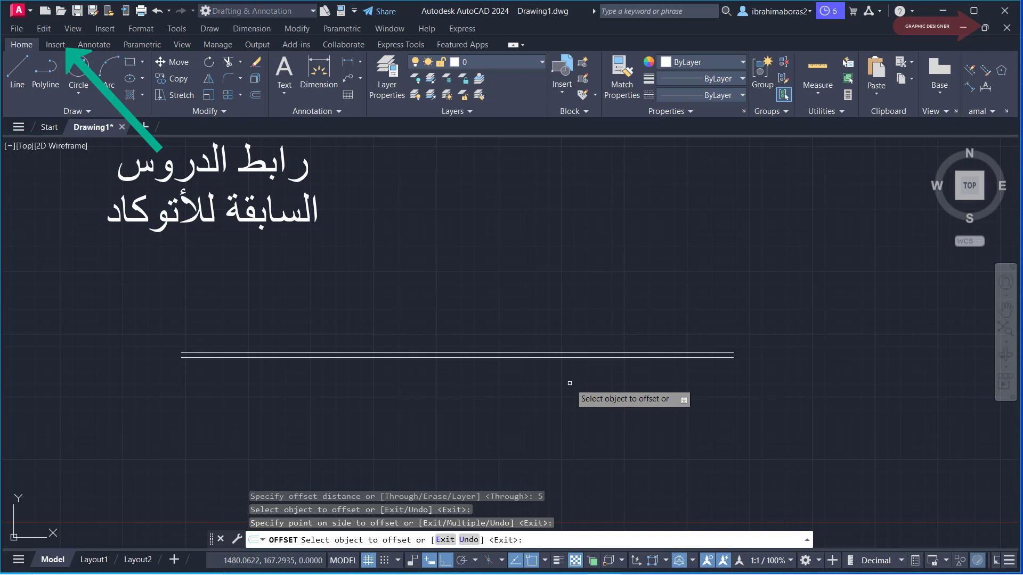
{"action": "left_click", "coordinate": [567, 353]}
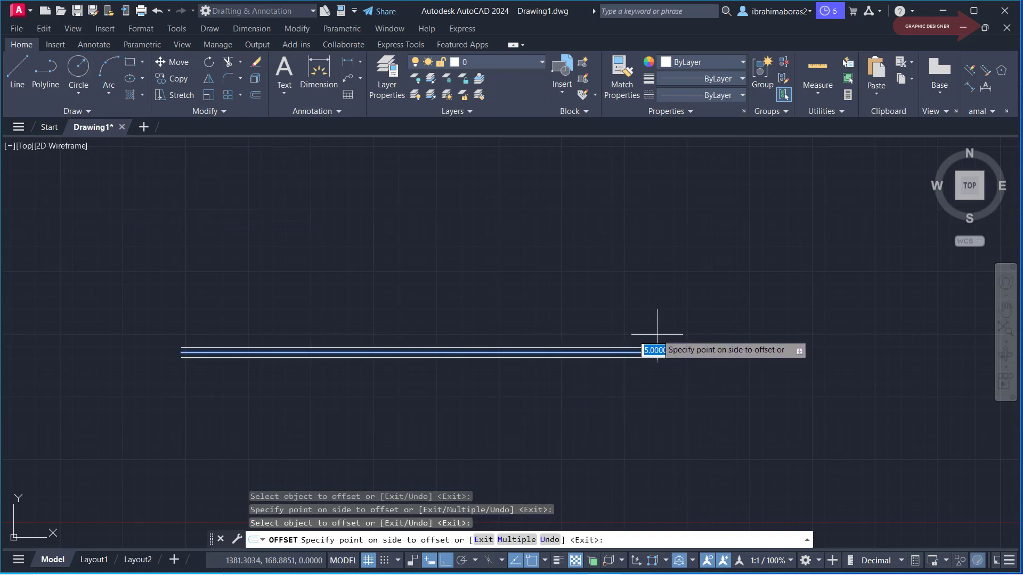
{"action": "left_click", "coordinate": [609, 304]}
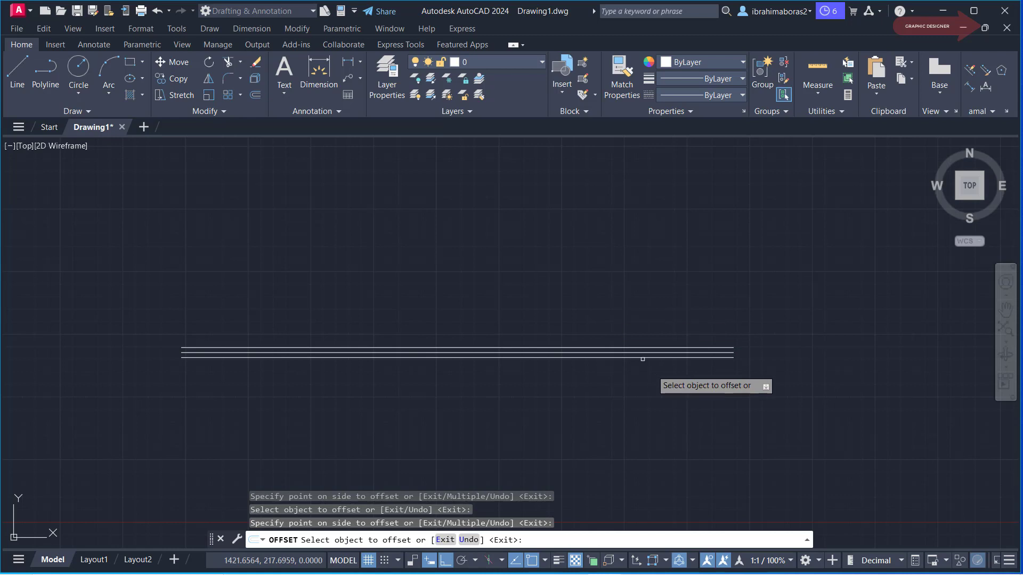
Add another 5-unit copy above the top line and two more below the stack.
{"action": "left_click", "coordinate": [666, 342]}
{"action": "left_click", "coordinate": [667, 304]}
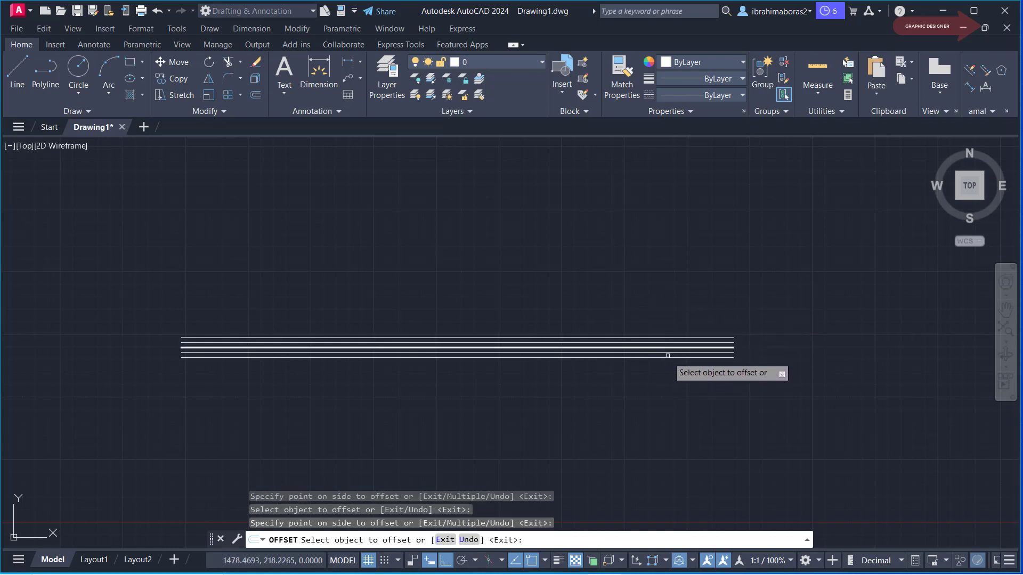
{"action": "left_click", "coordinate": [668, 358]}
{"action": "left_click", "coordinate": [672, 370]}
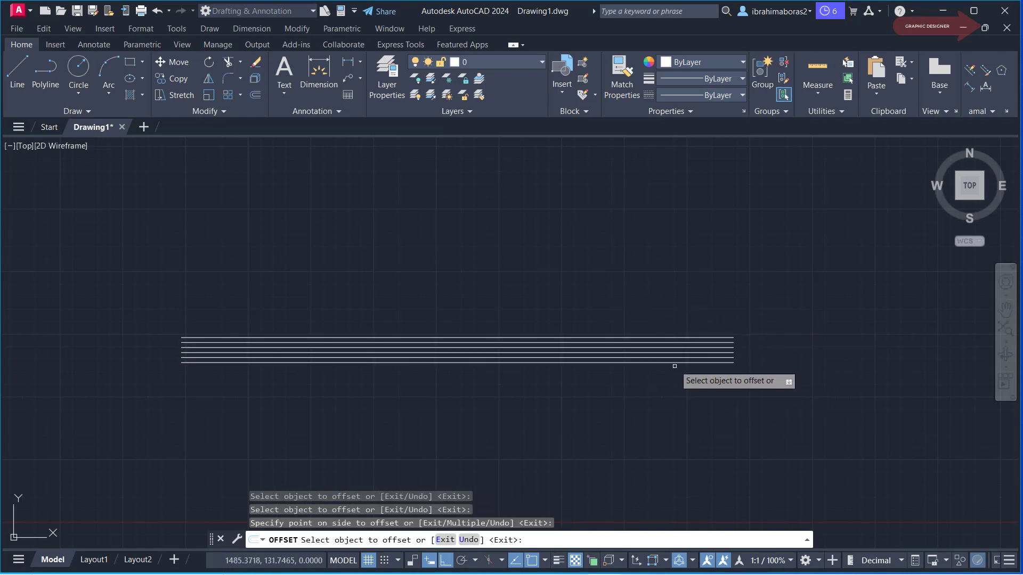
{"action": "left_click", "coordinate": [680, 388]}
{"action": "scroll", "coordinate": [687, 388], "scroll_direction": "up", "scroll_amount": 4}
Add two more copies below to reach nine lines, then end the offset command.
{"action": "left_click", "coordinate": [704, 335]}
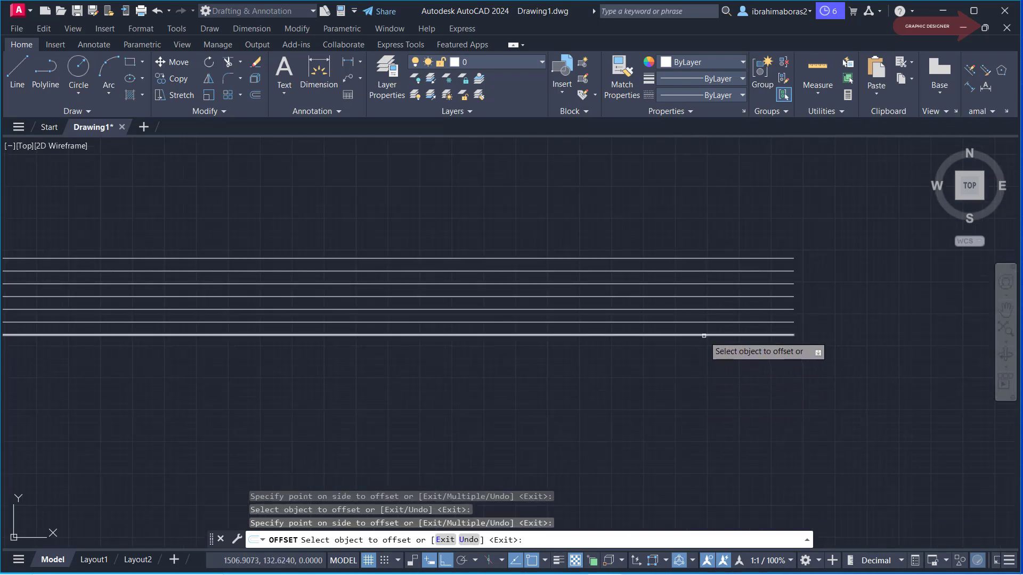
{"action": "left_click", "coordinate": [704, 370]}
{"action": "left_click", "coordinate": [704, 348]}
{"action": "left_click", "coordinate": [705, 370]}
{"action": "right_click", "coordinate": [720, 405]}
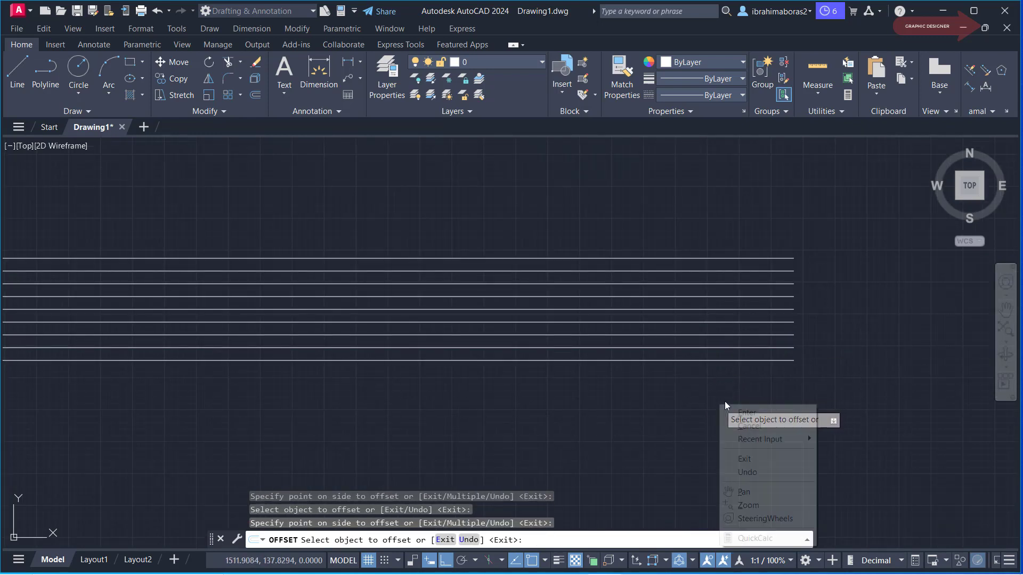
{"action": "left_click", "coordinate": [775, 420]}
{"action": "scroll", "coordinate": [680, 414], "scroll_direction": "down", "scroll_amount": 4}
{"action": "scroll", "coordinate": [370, 384], "scroll_direction": "up", "scroll_amount": 3}
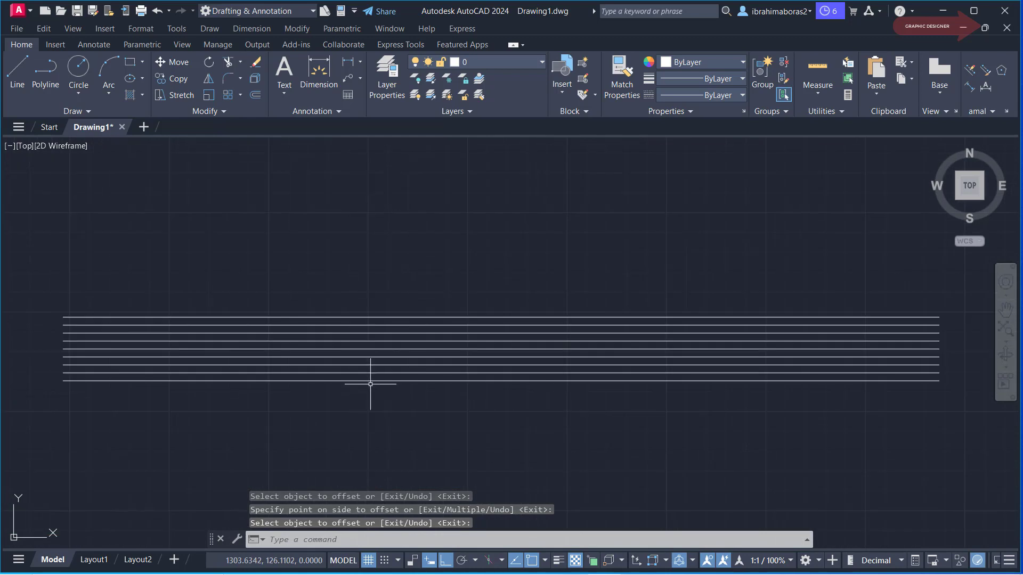
{"action": "scroll", "coordinate": [364, 370], "scroll_direction": "down", "scroll_amount": 2}
{"action": "scroll", "coordinate": [728, 347], "scroll_direction": "up", "scroll_amount": 2}
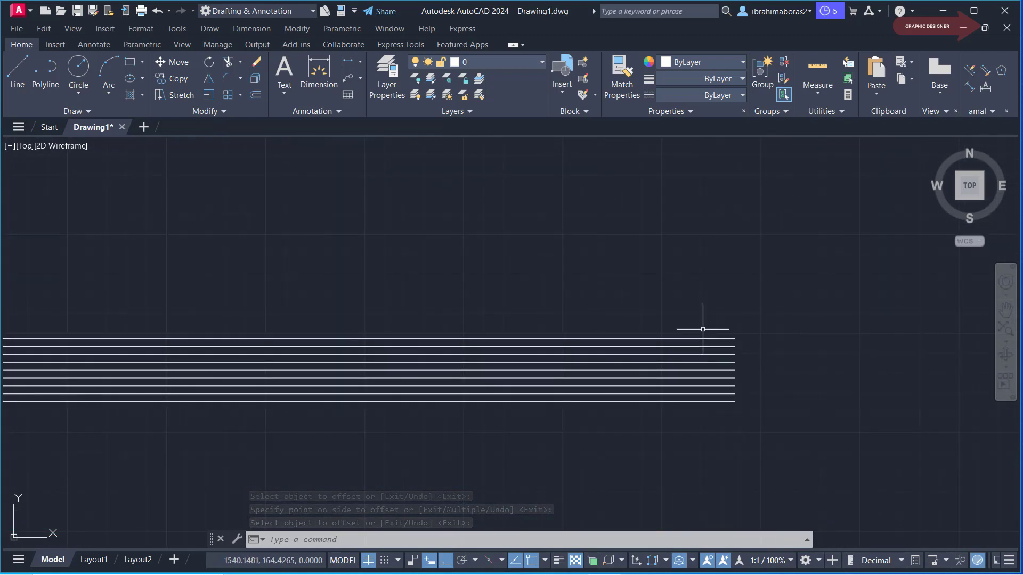
{"action": "scroll", "coordinate": [596, 368], "scroll_direction": "down", "scroll_amount": 2}
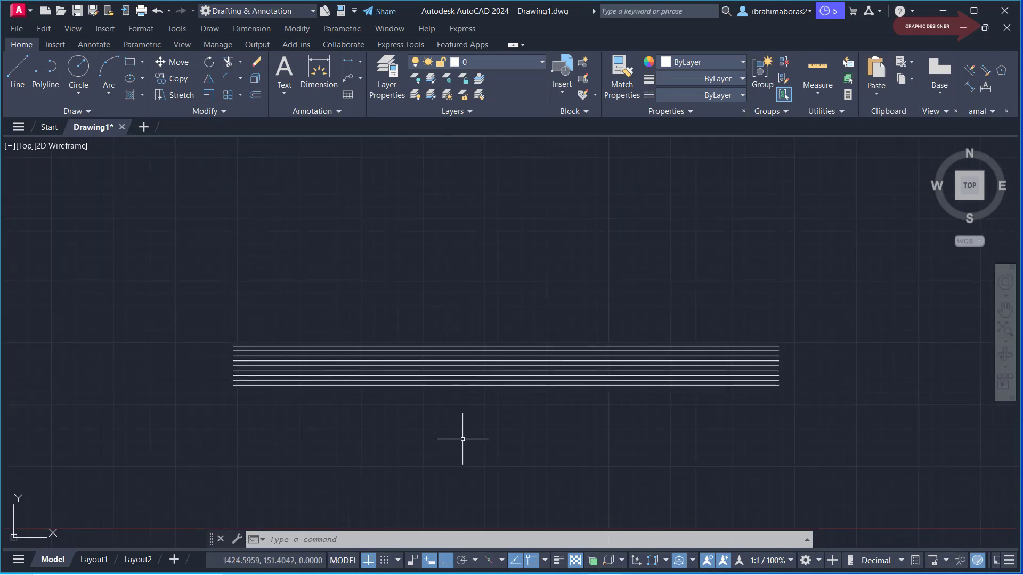
Offset the stack's top line in Through mode to 160 units above.
{"action": "type", "text": "Of"}
{"action": "key", "text": "Return"}
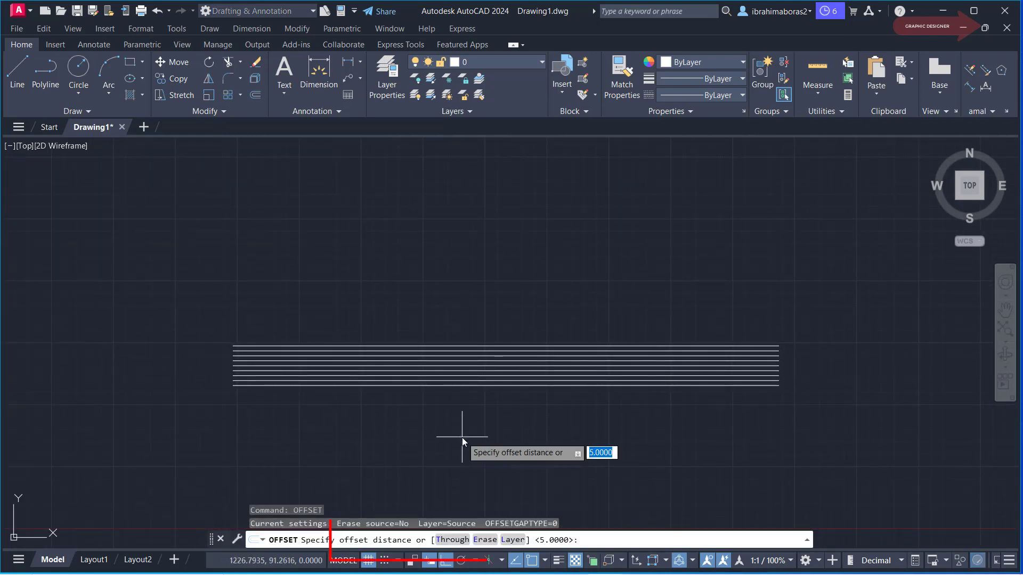
{"action": "left_click", "coordinate": [452, 539]}
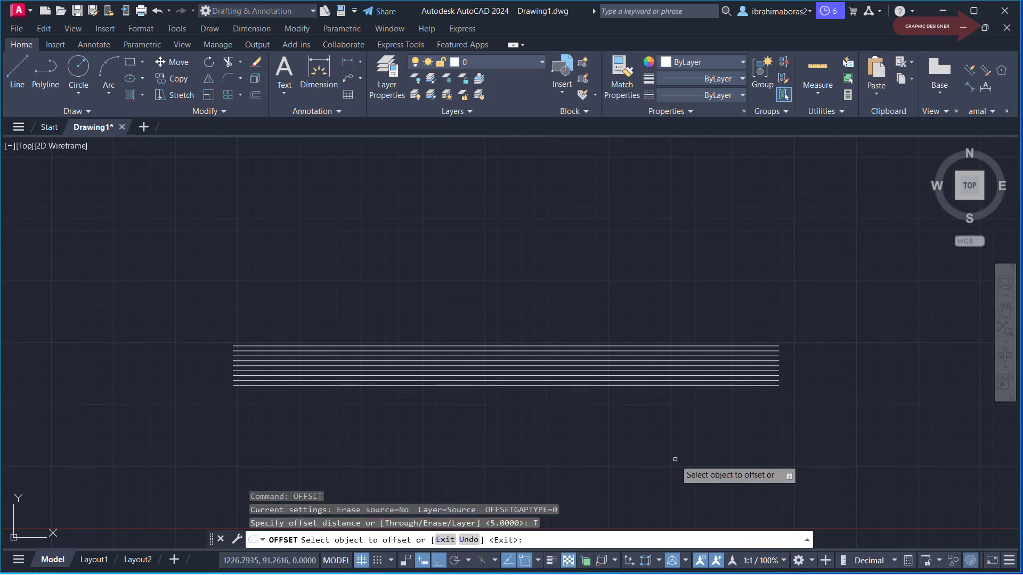
{"action": "left_click", "coordinate": [671, 346]}
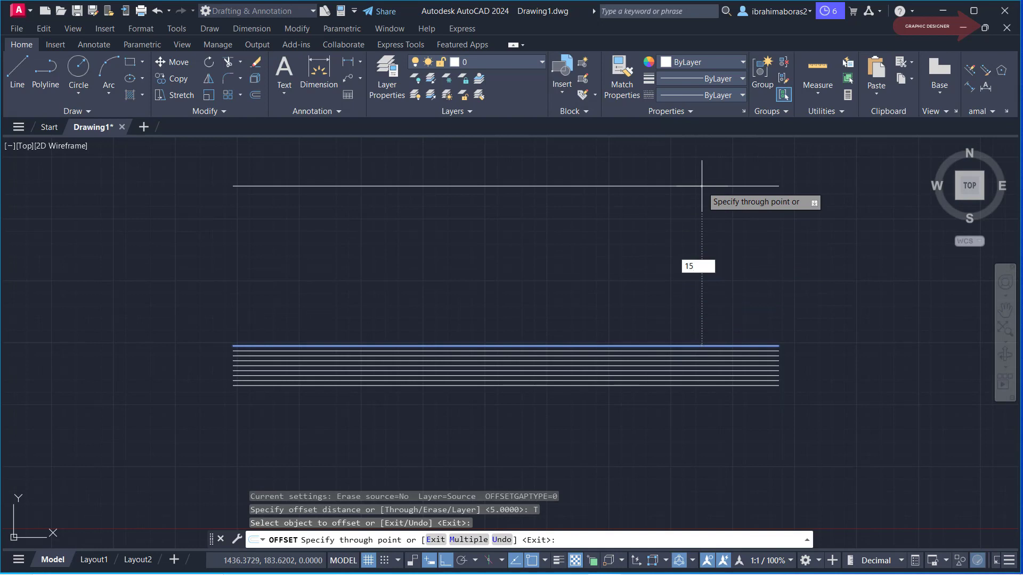
{"action": "type", "text": "160"}
{"action": "key", "text": "Return"}
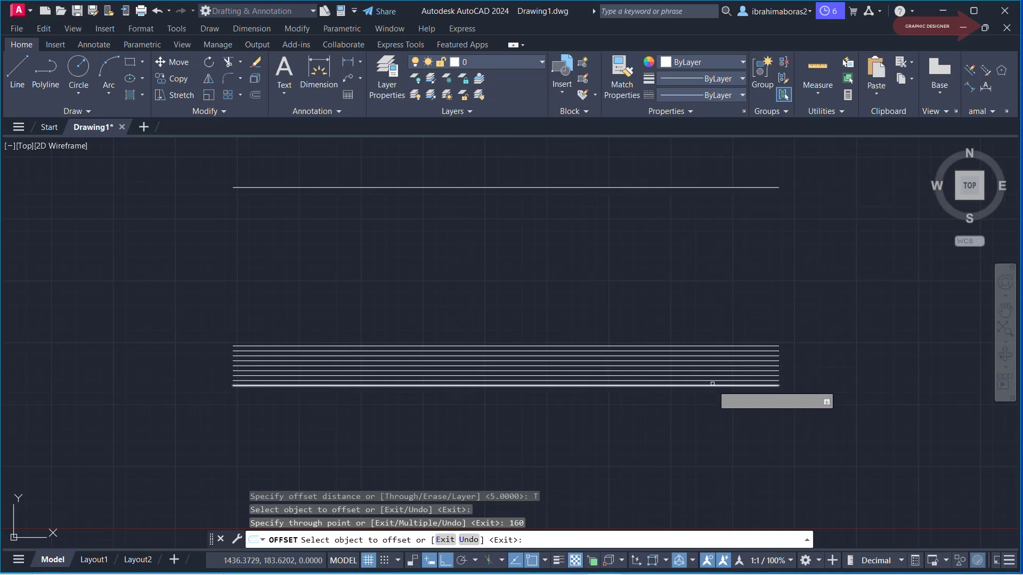
Copy the bottom line 120 units below the stack and end the offset command.
{"action": "left_click", "coordinate": [711, 385]}
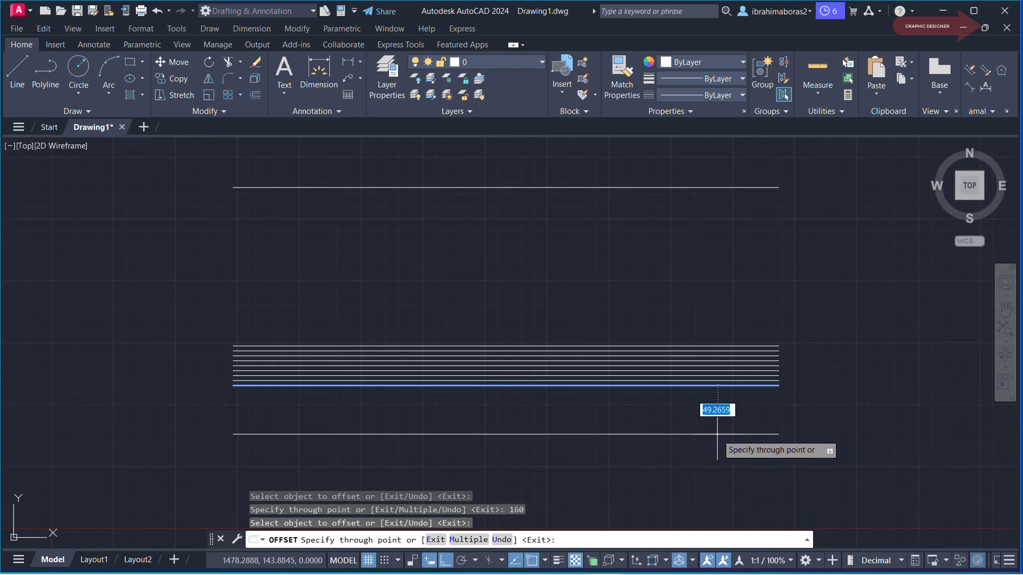
{"action": "scroll", "coordinate": [696, 438], "scroll_direction": "up", "scroll_amount": 2}
{"action": "type", "text": "120"}
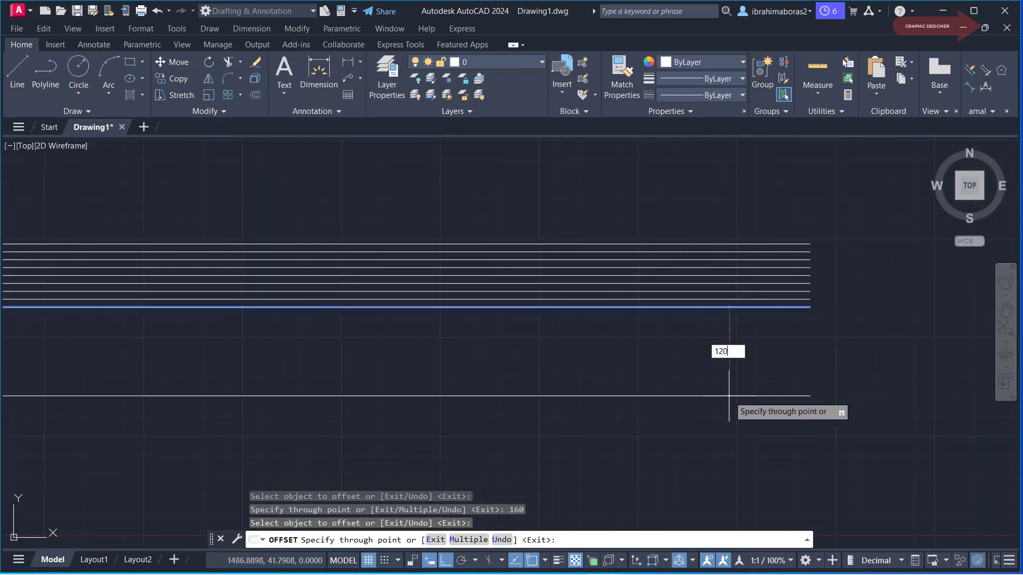
{"action": "key", "text": "Return"}
{"action": "scroll", "coordinate": [725, 400], "scroll_direction": "down", "scroll_amount": 4}
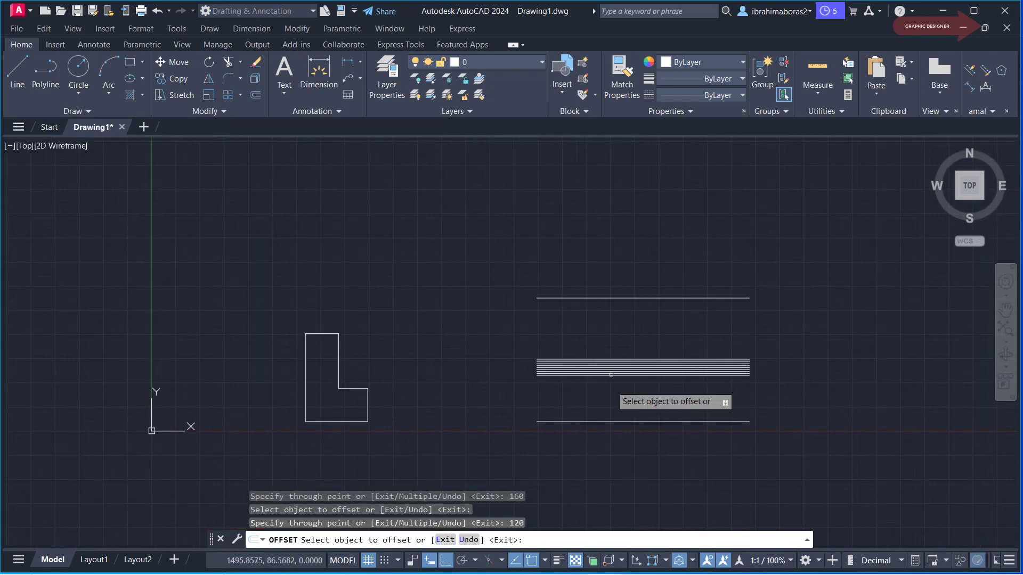
{"action": "scroll", "coordinate": [714, 362], "scroll_direction": "up", "scroll_amount": 4}
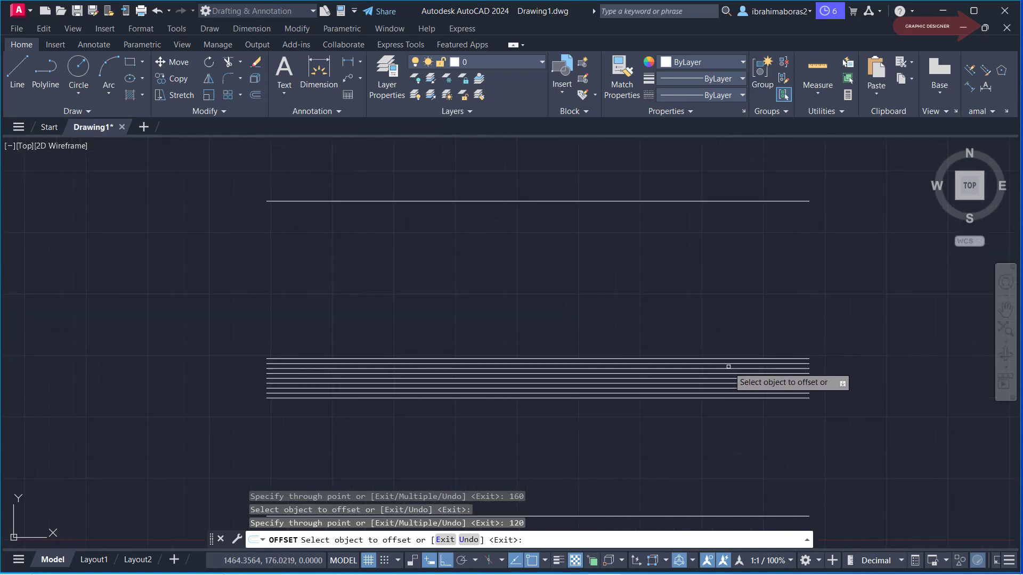
{"action": "right_click", "coordinate": [782, 316]}
{"action": "left_click", "coordinate": [810, 325]}
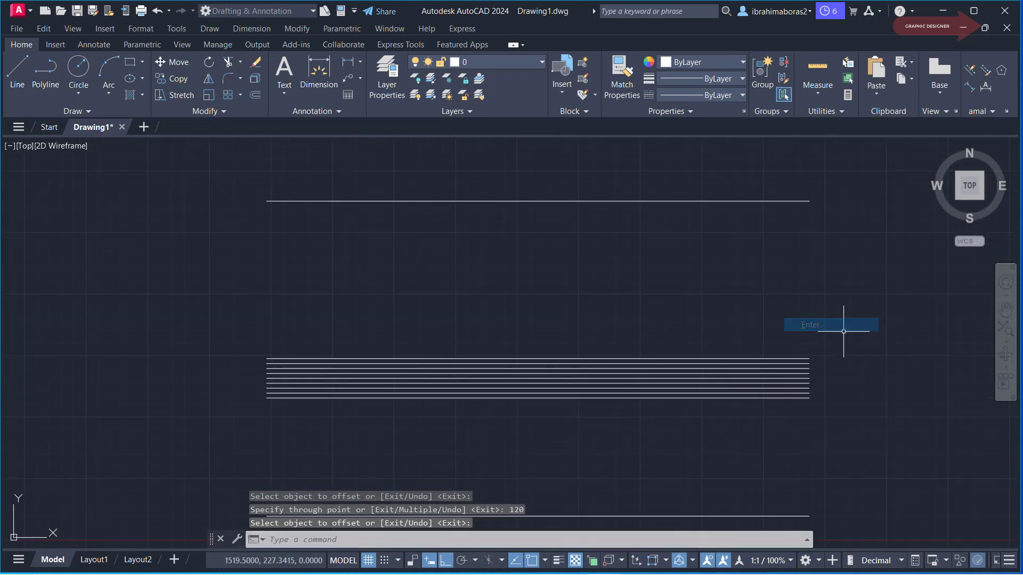
Draw a horizontal line about 670 units long right of the stacks and begin offsetting it.
{"action": "scroll", "coordinate": [817, 363], "scroll_direction": "down", "scroll_amount": 4}
{"action": "middle_click_drag", "start_coordinate": [834, 361], "coordinate": [401, 434]}
{"action": "scroll", "coordinate": [397, 434], "scroll_direction": "down", "scroll_amount": 2}
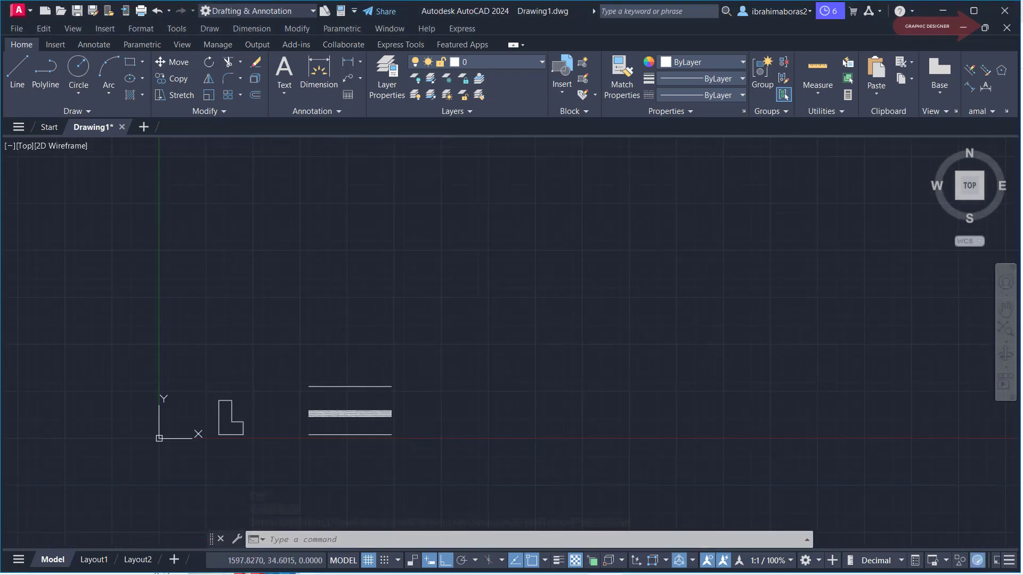
{"action": "scroll", "coordinate": [444, 418], "scroll_direction": "up", "scroll_amount": 4}
{"action": "scroll", "coordinate": [452, 423], "scroll_direction": "up", "scroll_amount": 2}
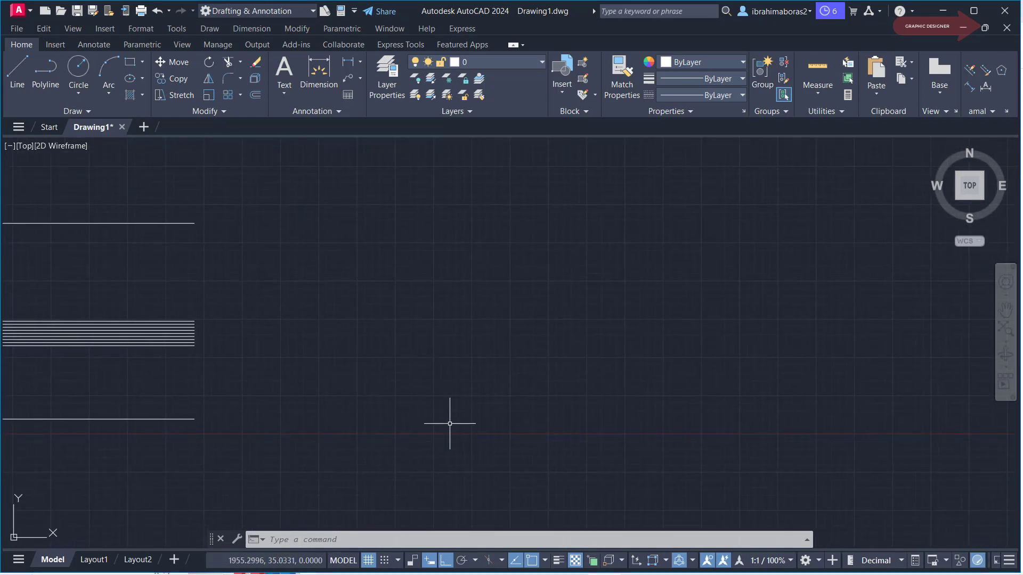
{"action": "key", "text": "l"}
{"action": "key", "text": "Return"}
{"action": "left_click", "coordinate": [423, 351]}
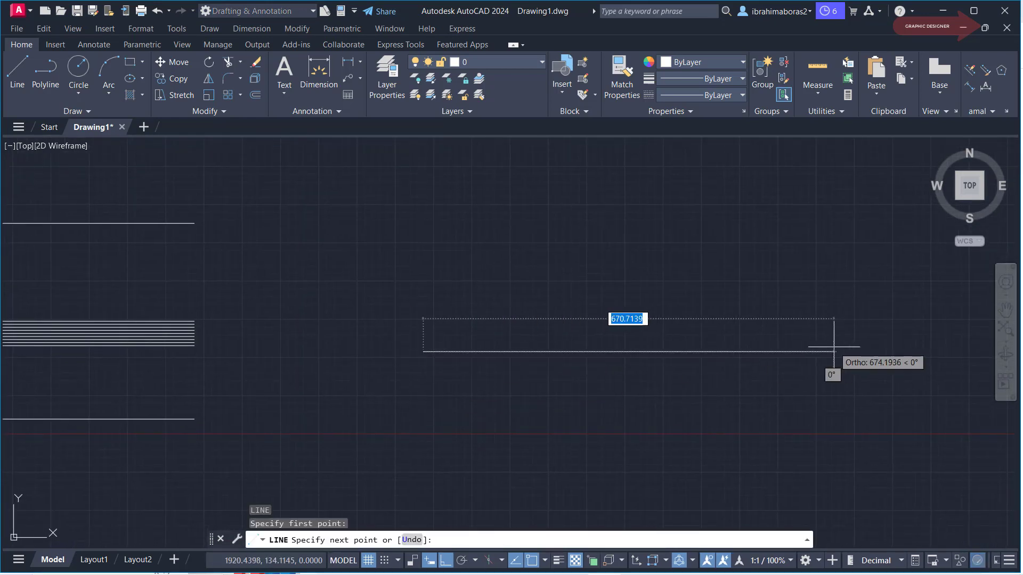
{"action": "right_click", "coordinate": [817, 381]}
{"action": "left_click", "coordinate": [837, 390]}
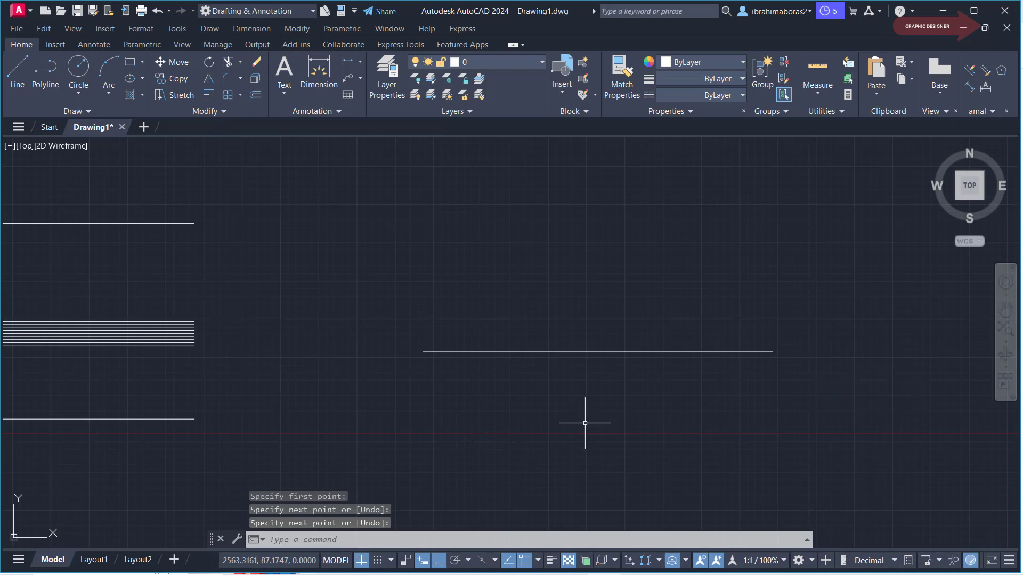
{"action": "key", "text": "o"}
{"action": "key", "text": "Return"}
{"action": "type", "text": "60"}
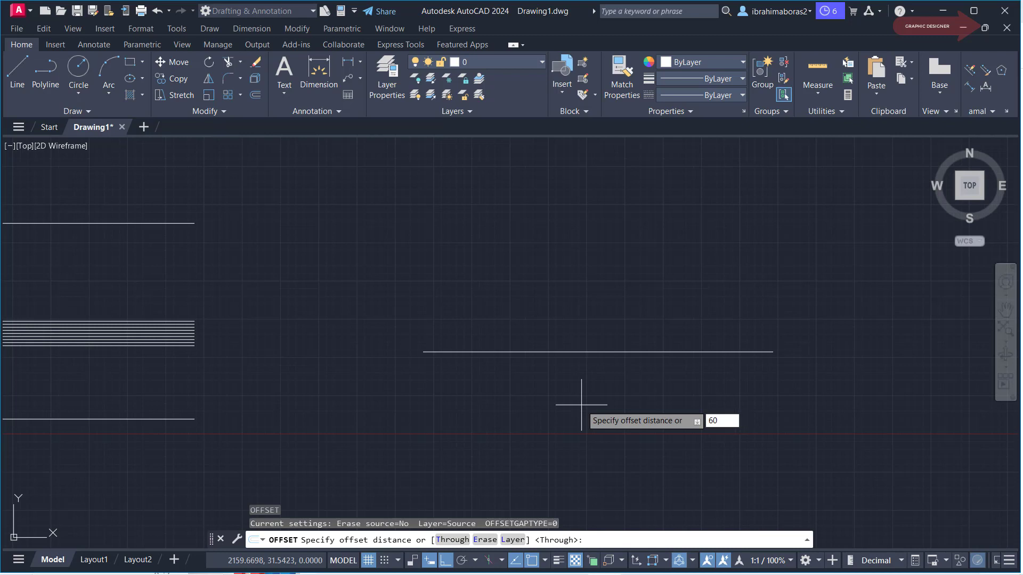
Offset the new line at 60 in Multiple mode, placing five copies above it.
{"action": "key", "text": "Return"}
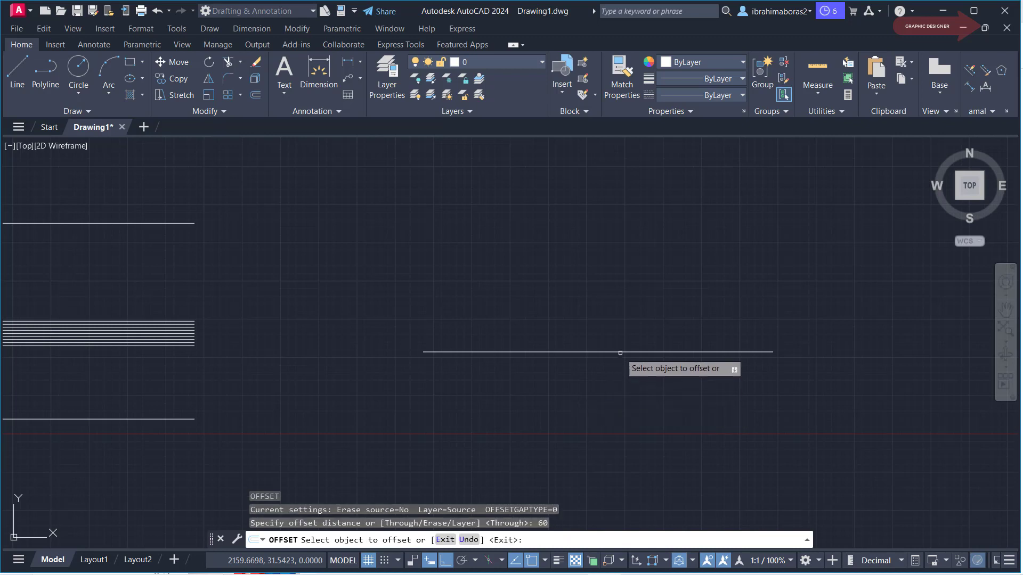
{"action": "left_click", "coordinate": [621, 351]}
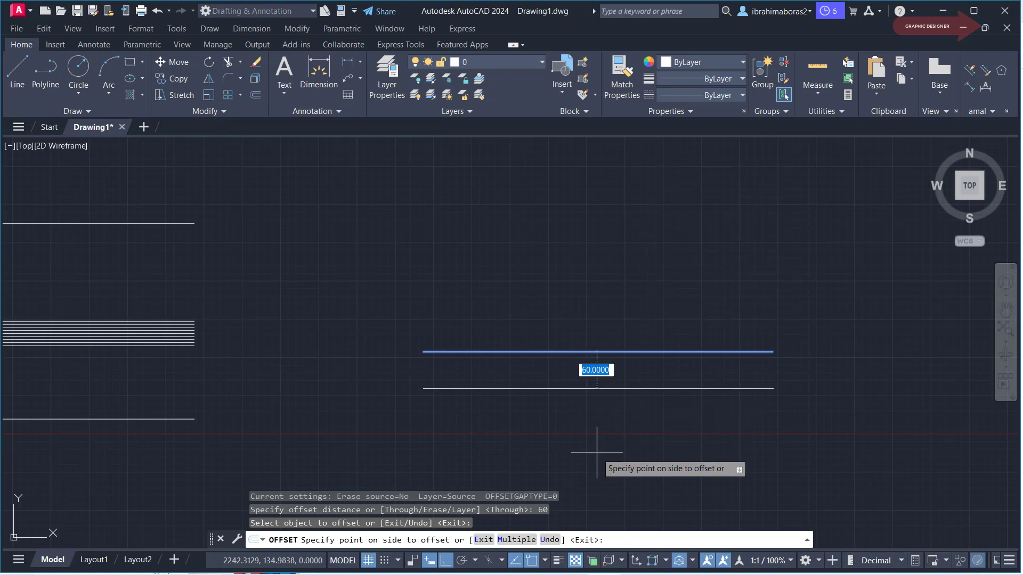
{"action": "left_click", "coordinate": [516, 541]}
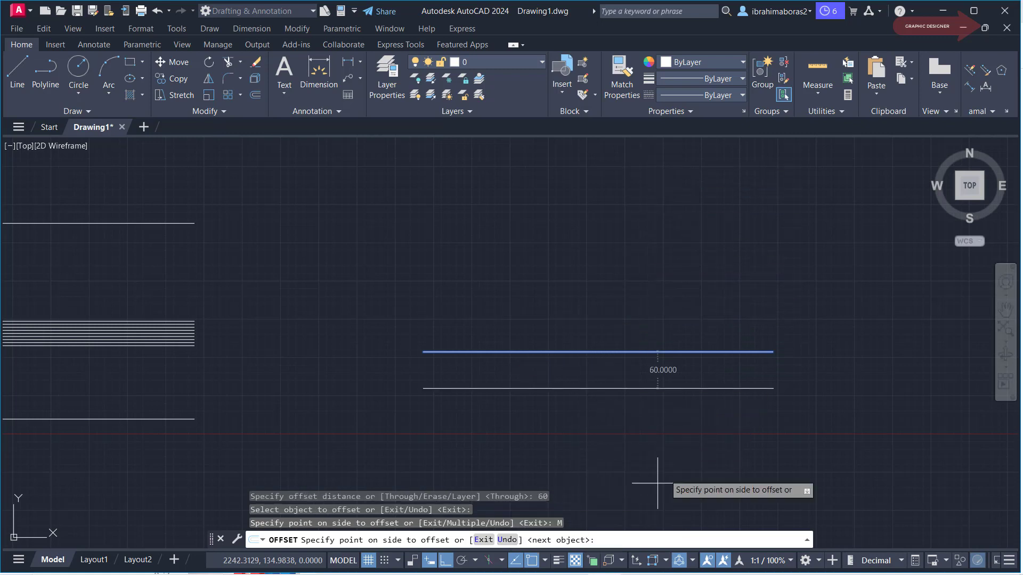
{"action": "left_click", "coordinate": [740, 333]}
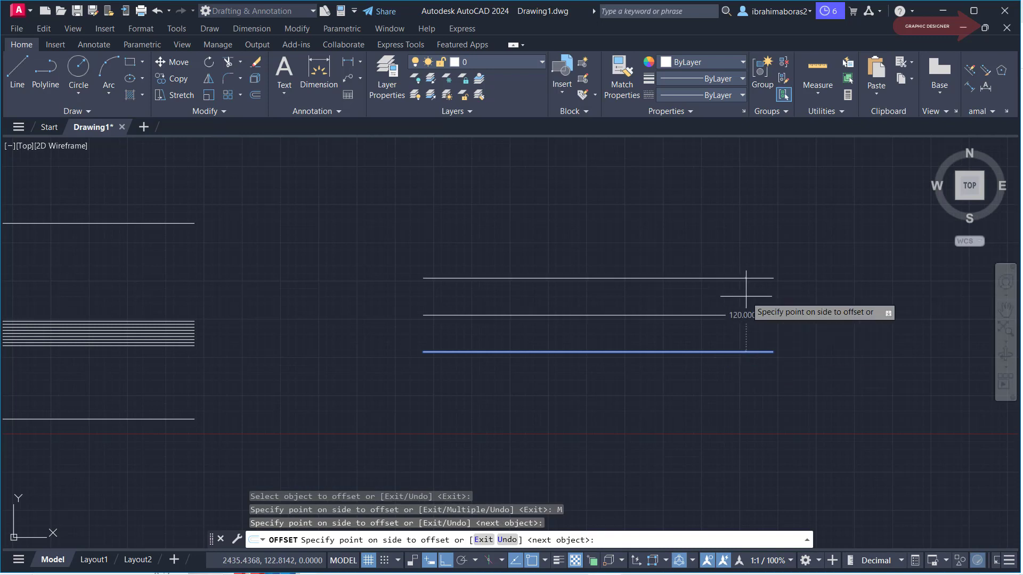
{"action": "left_click", "coordinate": [752, 267]}
{"action": "left_click", "coordinate": [760, 221]}
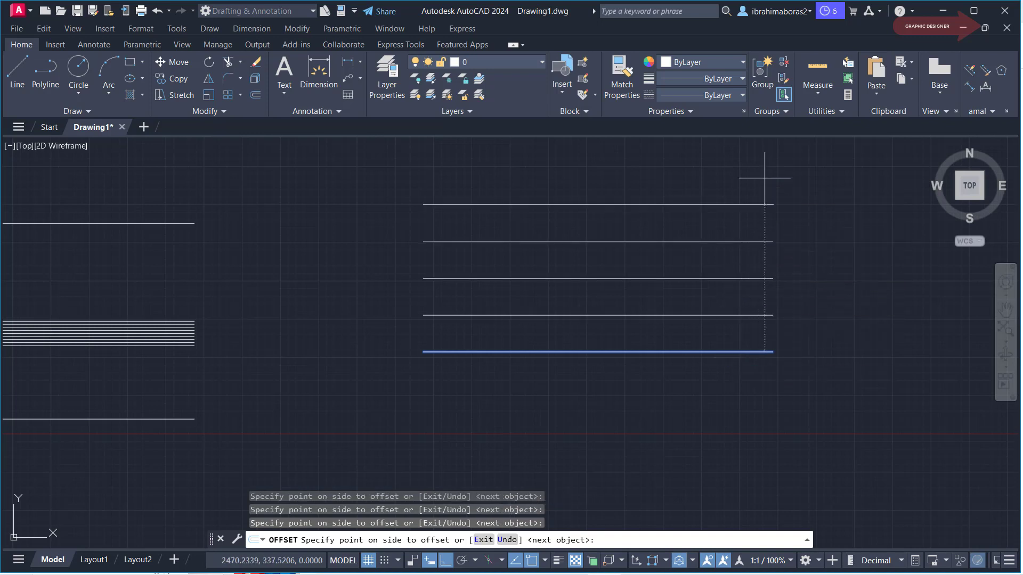
{"action": "left_click", "coordinate": [766, 186]}
{"action": "left_click", "coordinate": [767, 155]}
Add two more 60-unit copies to reach eight lines, then end the offset command.
{"action": "middle_click_drag", "start_coordinate": [799, 201], "coordinate": [744, 345]}
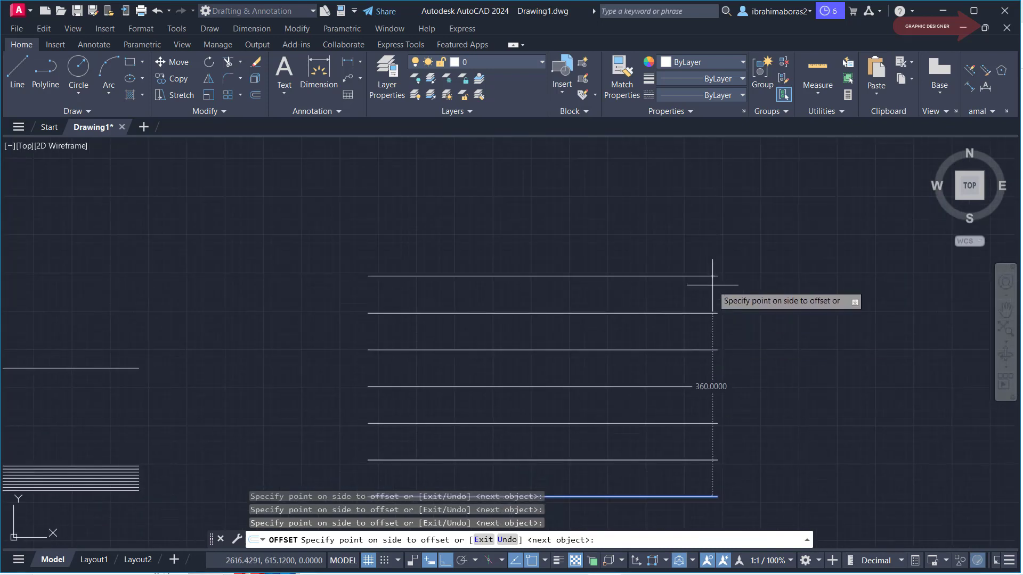
{"action": "left_click", "coordinate": [710, 221]}
{"action": "left_click", "coordinate": [694, 511]}
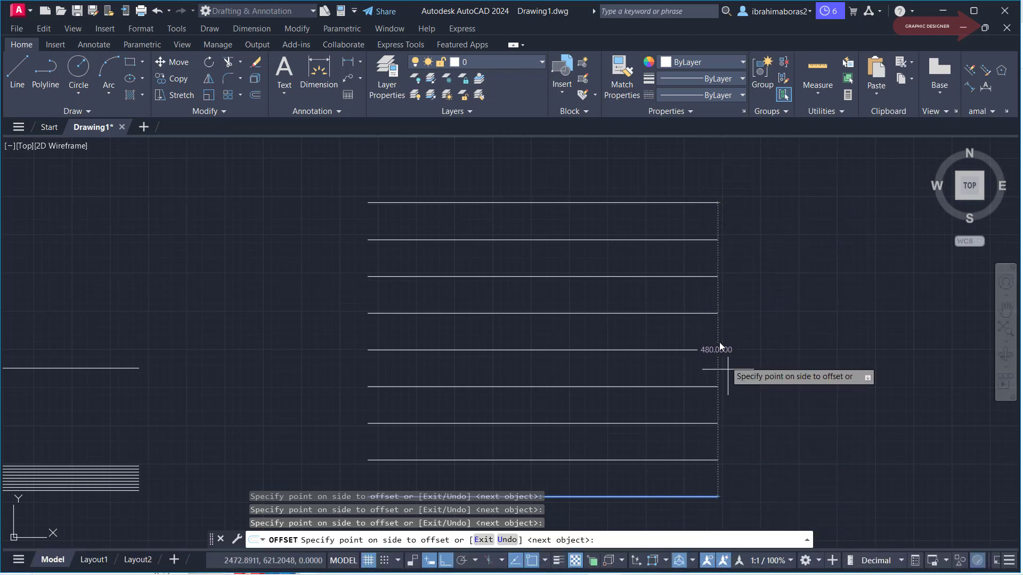
{"action": "scroll", "coordinate": [696, 392], "scroll_direction": "down", "scroll_amount": 2}
{"action": "right_click", "coordinate": [754, 359]}
{"action": "left_click", "coordinate": [783, 428]}
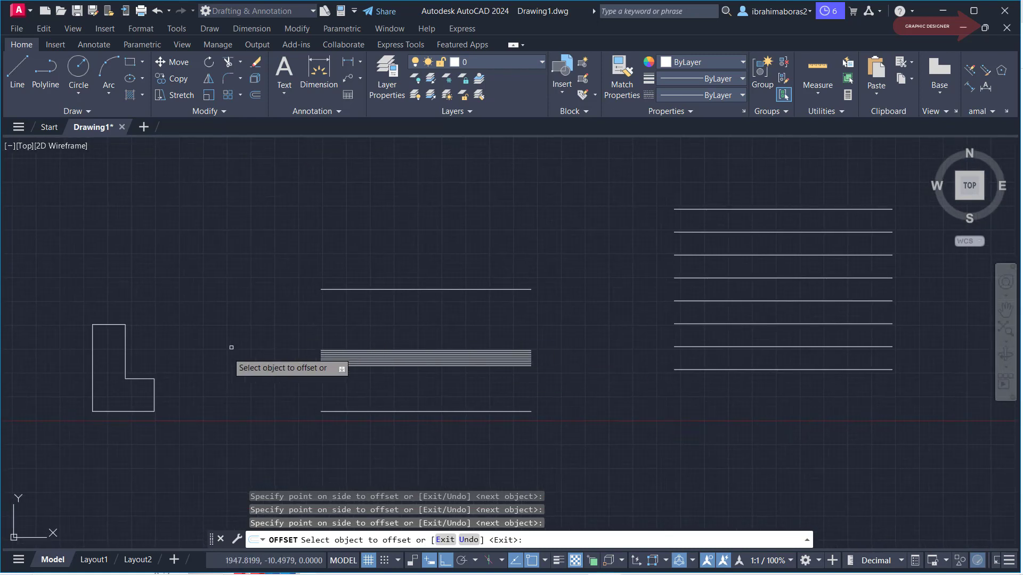
{"action": "right_click", "coordinate": [690, 463]}
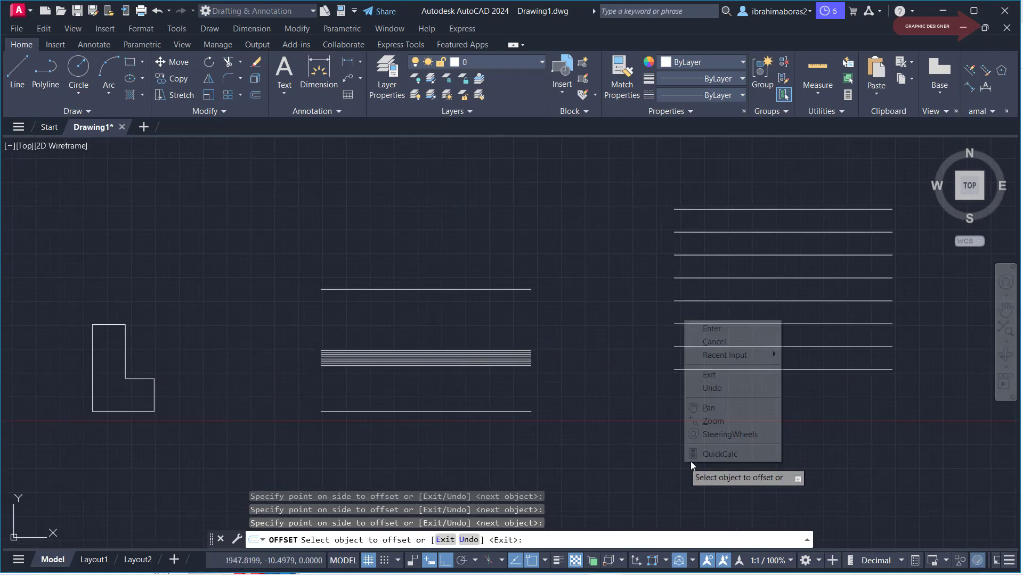
{"action": "left_click", "coordinate": [746, 328]}
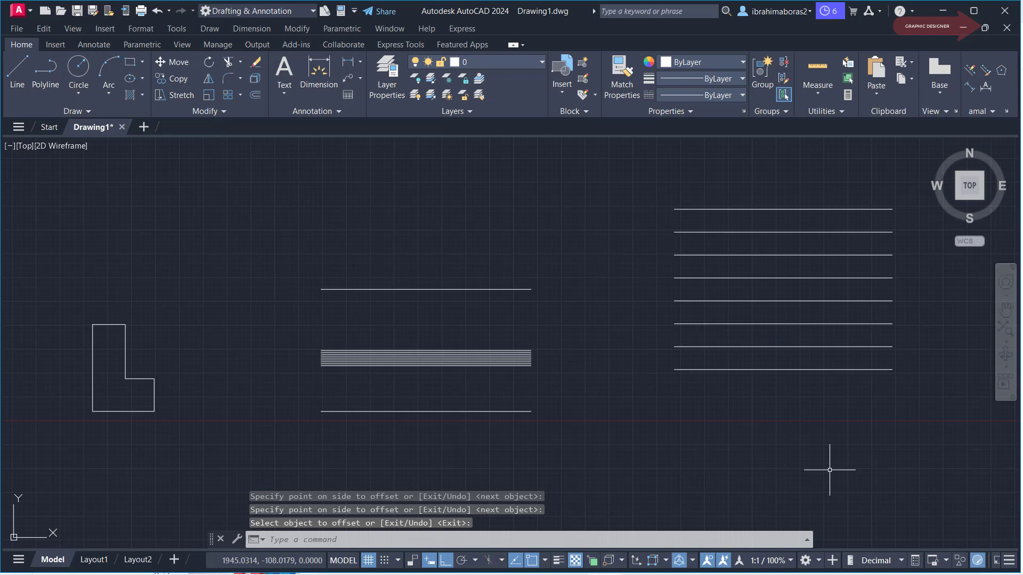